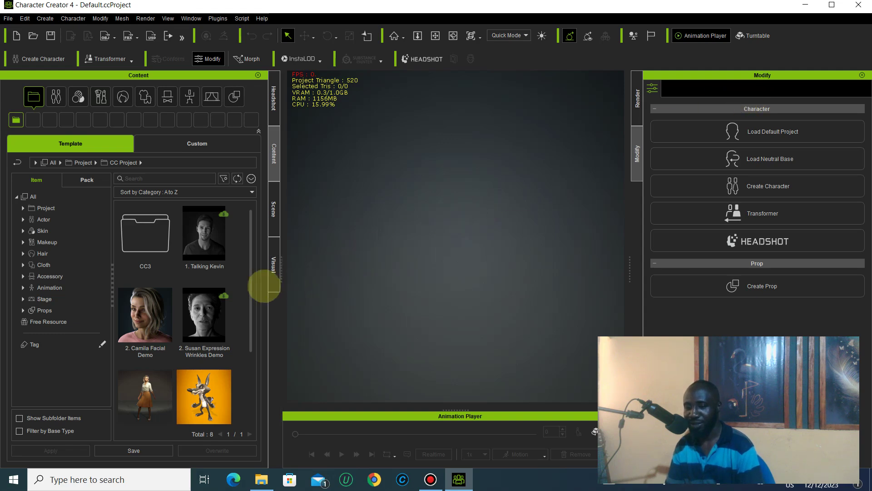
# Load the T-Rex project template from the CC Project content
pyautogui.scroll(-2, 253, 270)
pyautogui.scroll(-3, 251, 272)
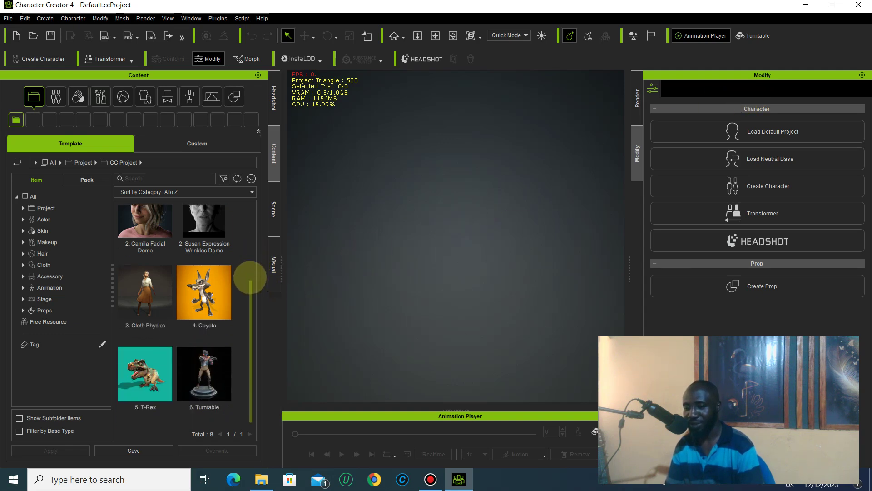
pyautogui.scroll(2, 250, 277)
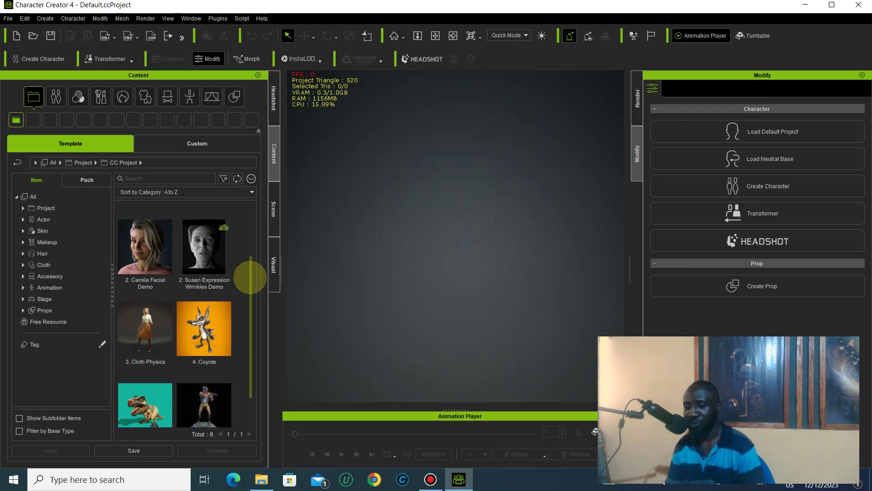
pyautogui.scroll(-2, 250, 277)
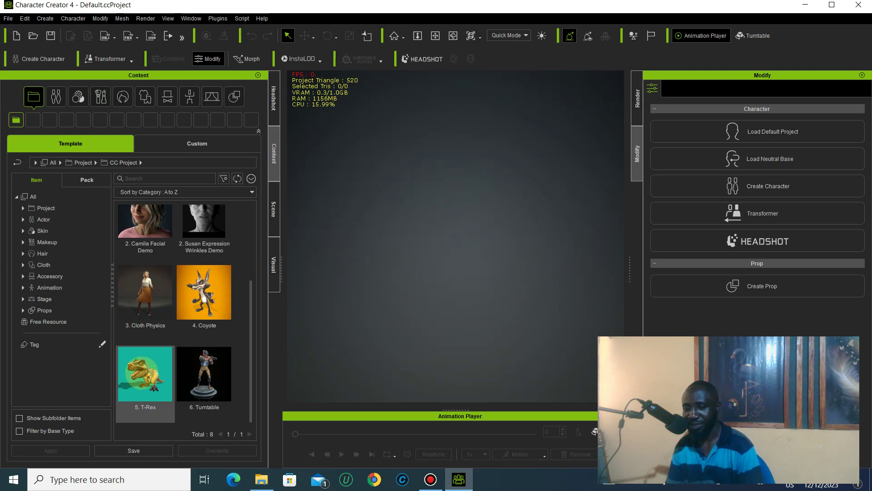
pyautogui.doubleClick(146, 373)
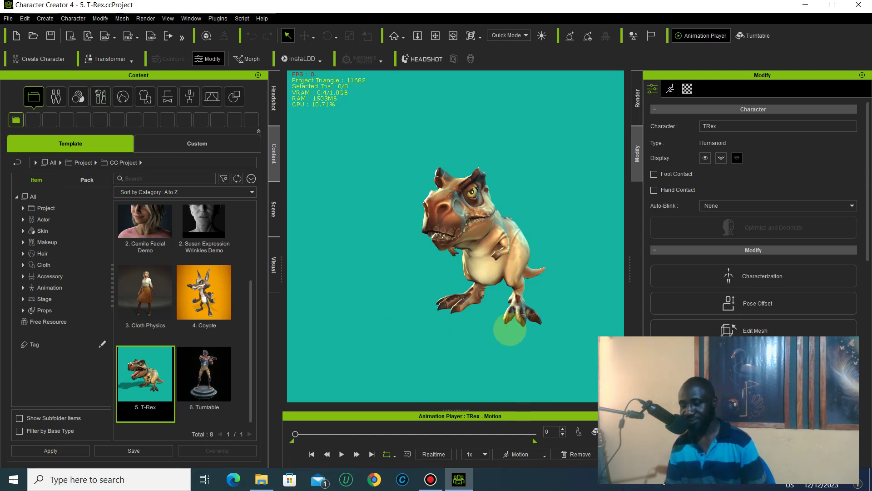
# Examine the T-Rex character in the viewport from the front and both sides
pyautogui.moveTo(490, 326); pyautogui.dragTo(443, 332, button='middle')
pyautogui.keyDown('alt'); pyautogui.moveTo(521, 304); pyautogui.dragTo(551, 282, button='right'); pyautogui.keyUp('alt')
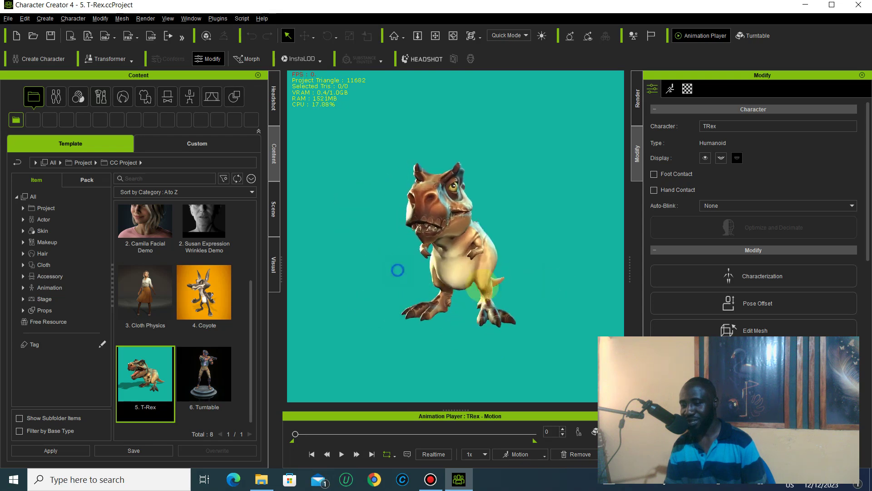
pyautogui.keyDown('alt'); pyautogui.moveTo(459, 281); pyautogui.dragTo(571, 290, button='right'); pyautogui.keyUp('alt')
pyautogui.keyDown('alt'); pyautogui.moveTo(409, 250); pyautogui.dragTo(375, 276, button='right'); pyautogui.keyUp('alt')
pyautogui.keyDown('alt'); pyautogui.moveTo(577, 278); pyautogui.dragTo(470, 290, button='right'); pyautogui.keyUp('alt')
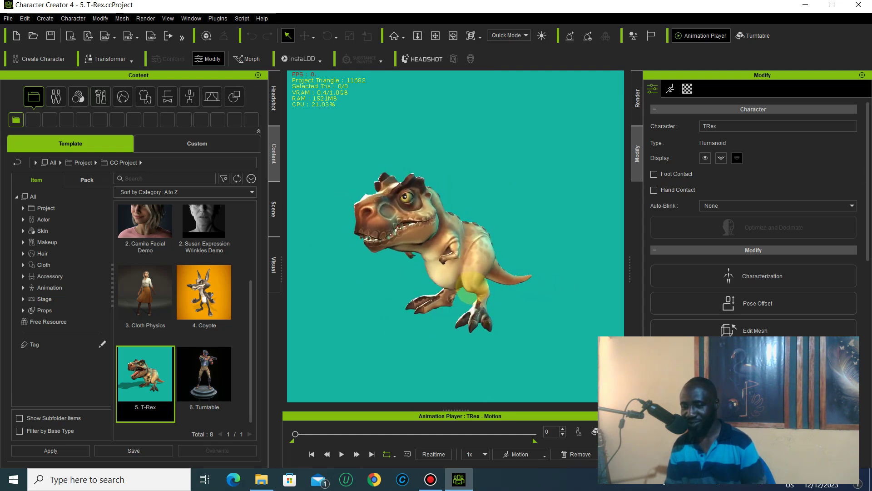
pyautogui.keyDown('alt'); pyautogui.moveTo(380, 274); pyautogui.dragTo(553, 307, button='right'); pyautogui.keyUp('alt')
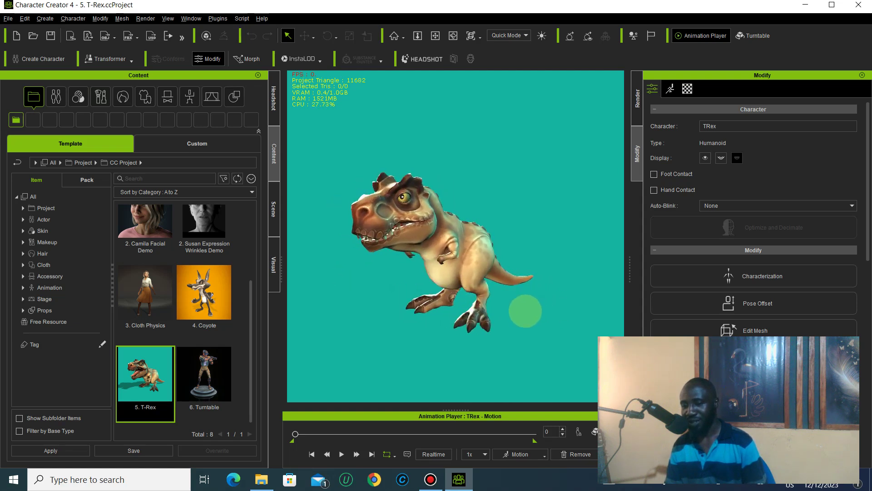
pyautogui.keyDown('alt'); pyautogui.moveTo(379, 301); pyautogui.dragTo(363, 284, button='right'); pyautogui.keyUp('alt')
pyautogui.keyDown('alt'); pyautogui.moveTo(510, 289); pyautogui.dragTo(547, 285, button='right'); pyautogui.keyUp('alt')
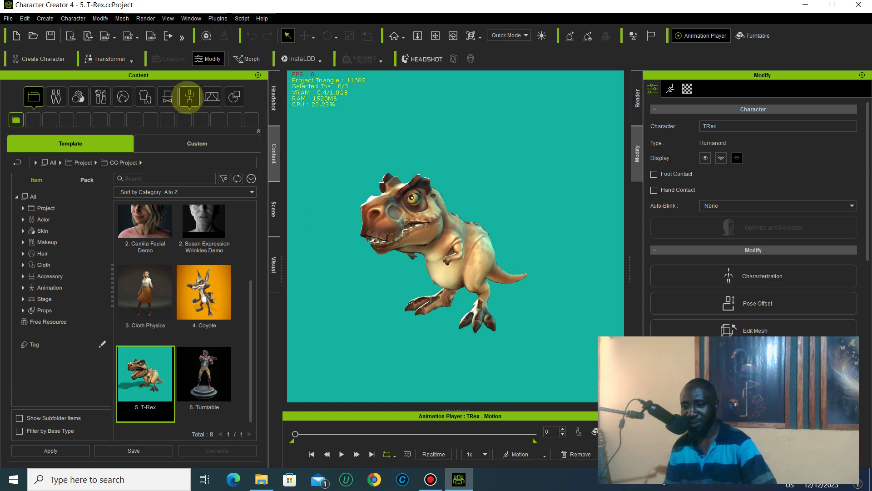
# Apply the Idle motion from the TRex motion folder of the animation library to the T-Rex character
pyautogui.click(189, 96)
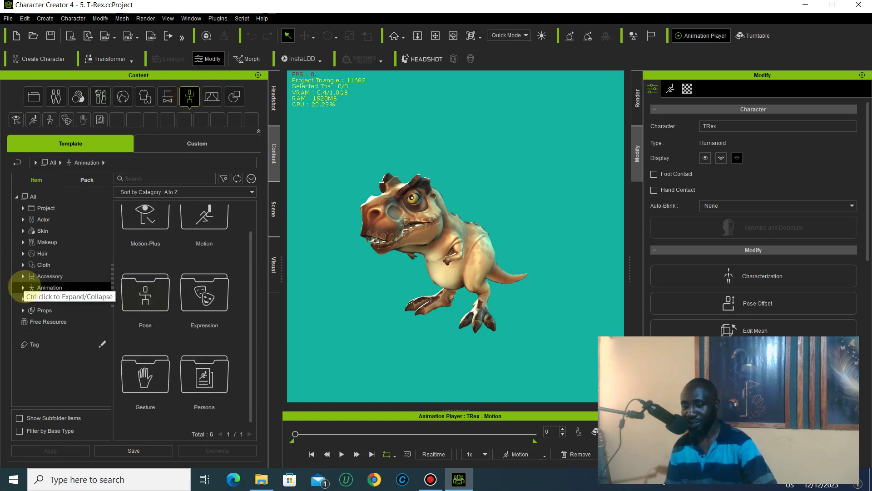
pyautogui.click(23, 287)
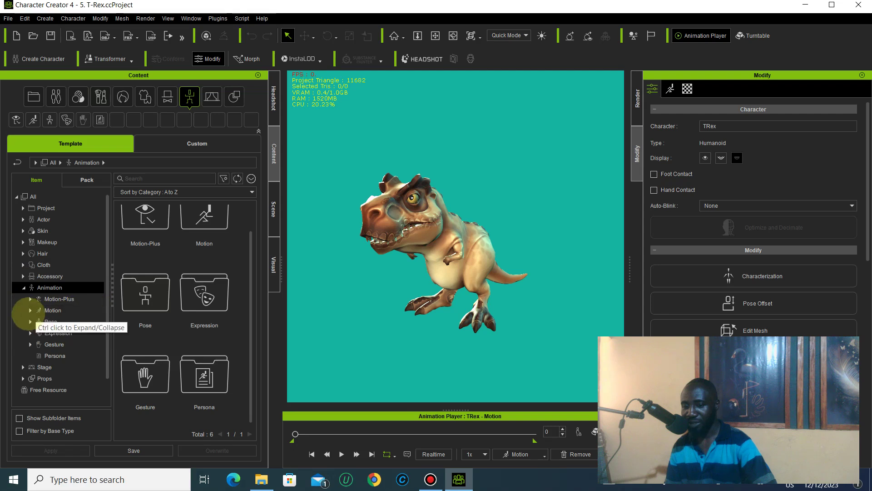
pyautogui.click(30, 310)
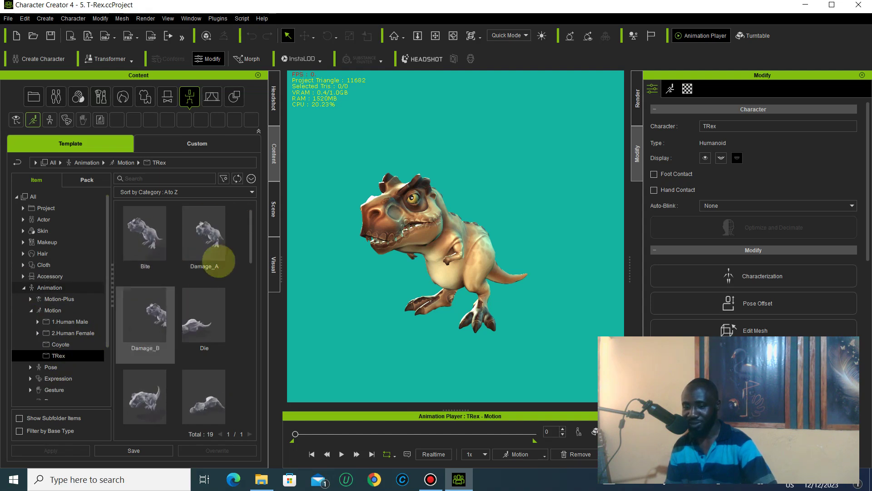
pyautogui.moveTo(250, 233); pyautogui.dragTo(250, 246)
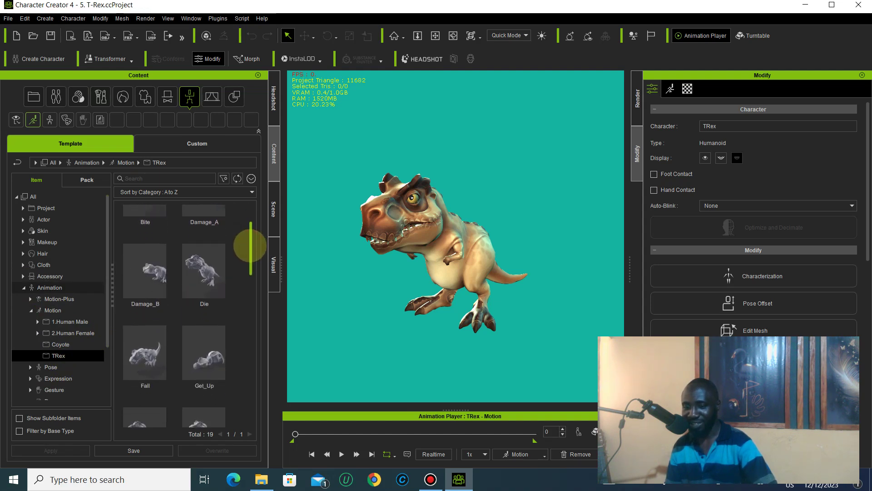
pyautogui.scroll(1, 250, 245)
pyautogui.moveTo(248, 246); pyautogui.dragTo(250, 259)
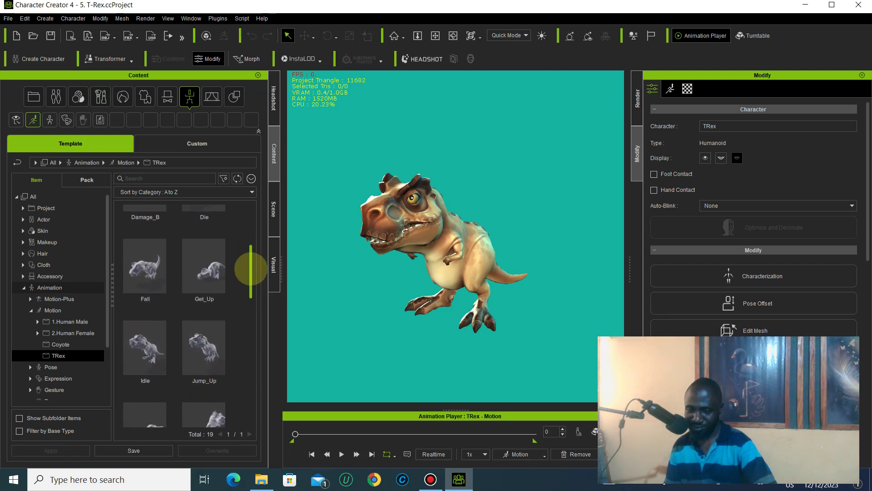
pyautogui.moveTo(251, 269); pyautogui.dragTo(247, 315)
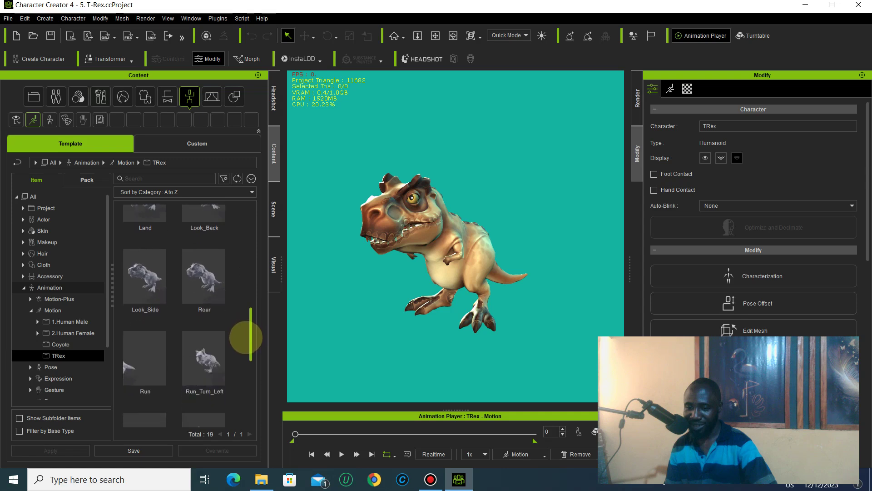
pyautogui.moveTo(245, 362); pyautogui.dragTo(245, 378)
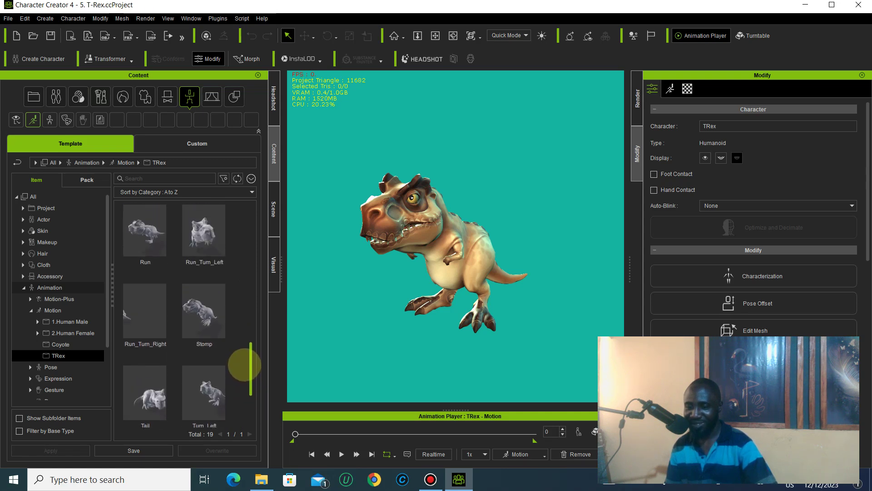
pyautogui.moveTo(244, 351); pyautogui.dragTo(244, 350)
pyautogui.moveTo(245, 320); pyautogui.dragTo(244, 296)
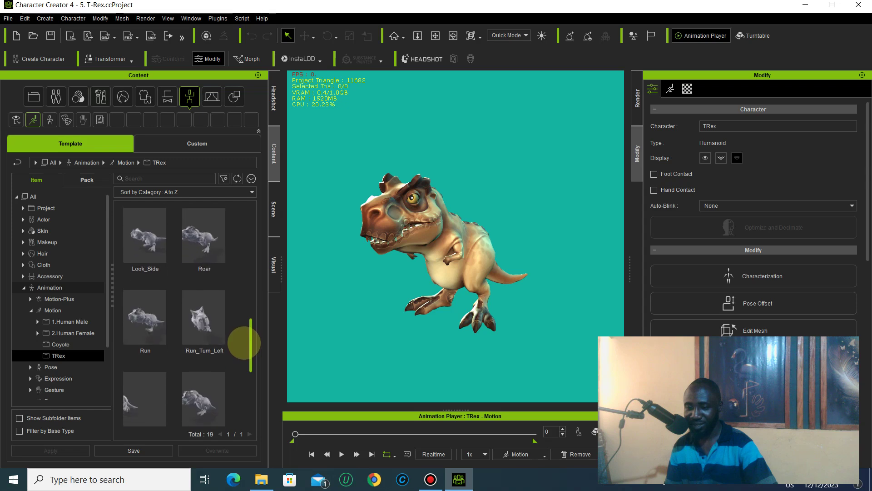
pyautogui.moveTo(244, 343); pyautogui.dragTo(248, 279)
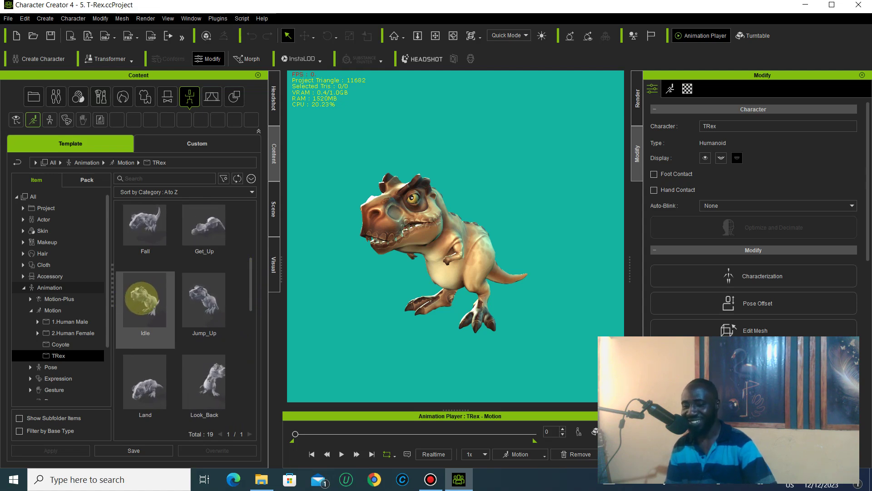
pyautogui.doubleClick(142, 298)
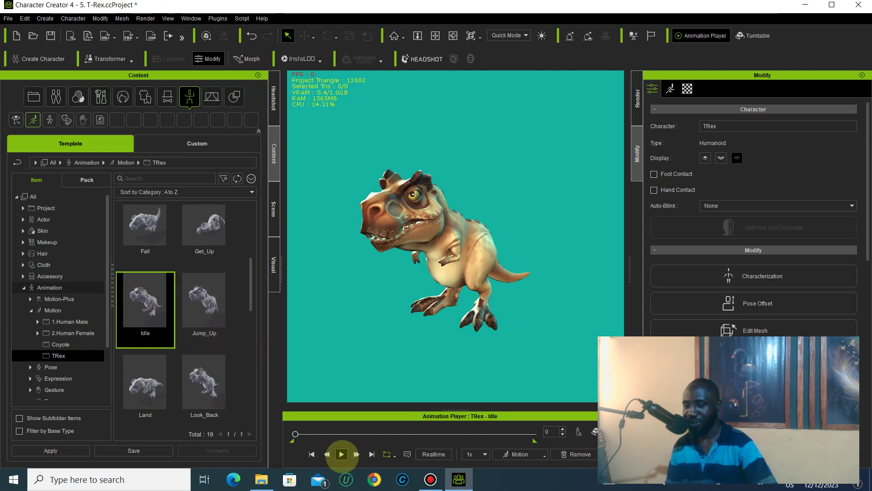
# Play the Idle animation while examining the T-Rex's movement from several angles, and pause the playback
pyautogui.click(342, 454)
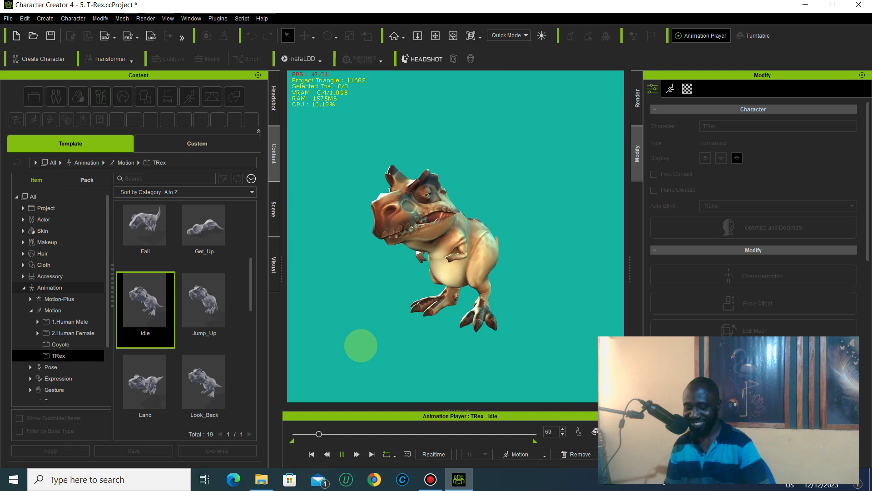
pyautogui.keyDown('alt'); pyautogui.moveTo(358, 336); pyautogui.dragTo(527, 339); pyautogui.keyUp('alt')
pyautogui.keyDown('alt'); pyautogui.moveTo(399, 293); pyautogui.dragTo(528, 314); pyautogui.keyUp('alt')
pyautogui.moveTo(505, 315); pyautogui.dragTo(402, 303, button='right')
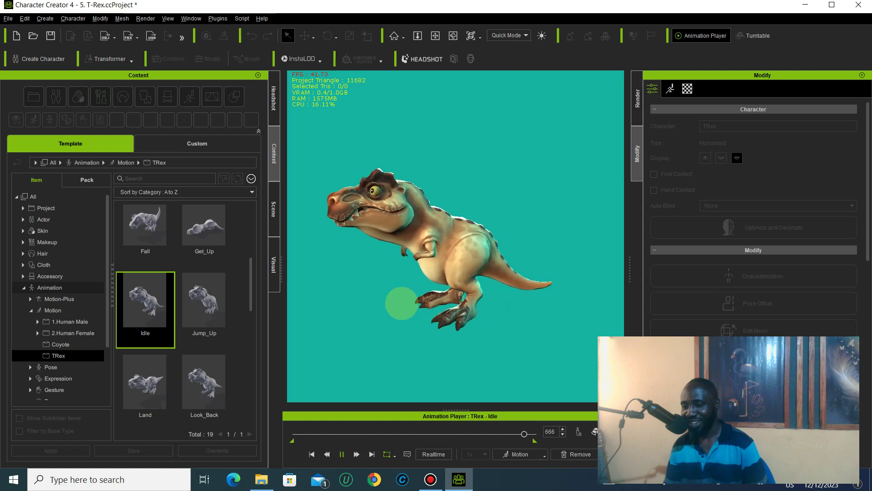
pyautogui.moveTo(488, 306); pyautogui.dragTo(508, 305, button='right')
pyautogui.moveTo(348, 290)
pyautogui.mouseDown(button='right')
pyautogui.moveTo(538, 302)
pyautogui.moveTo(547, 292)
pyautogui.moveTo(350, 279)
pyautogui.moveTo(460, 310)
pyautogui.moveTo(502, 288)
pyautogui.moveTo(547, 285)
pyautogui.moveTo(411, 277)
pyautogui.moveTo(502, 288)
pyautogui.moveTo(521, 256)
pyautogui.mouseUp(button='right')
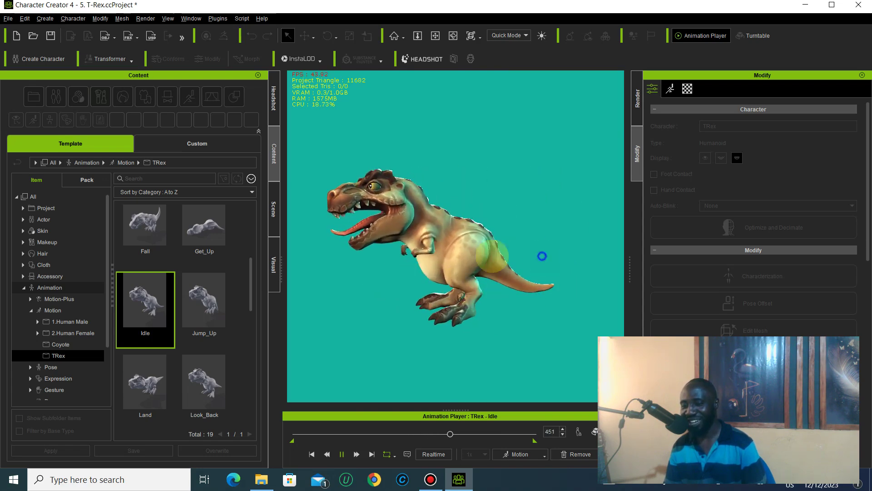
pyautogui.moveTo(348, 242)
pyautogui.mouseDown(button='right')
pyautogui.moveTo(620, 273)
pyautogui.moveTo(399, 279)
pyautogui.moveTo(595, 294)
pyautogui.moveTo(363, 287)
pyautogui.moveTo(541, 282)
pyautogui.moveTo(422, 288)
pyautogui.mouseUp(button='right')
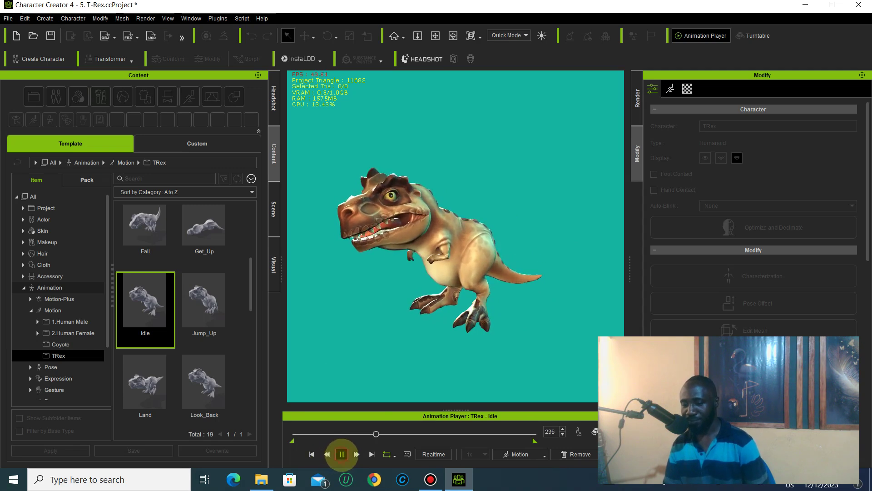
pyautogui.click(341, 454)
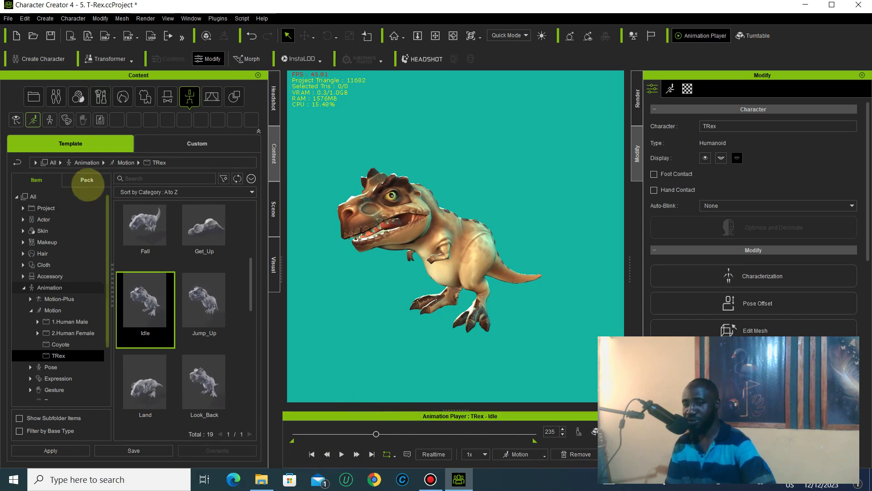
# Start an FBX export of the clothed character and set the target tool preset to Blender
pyautogui.click(8, 18)
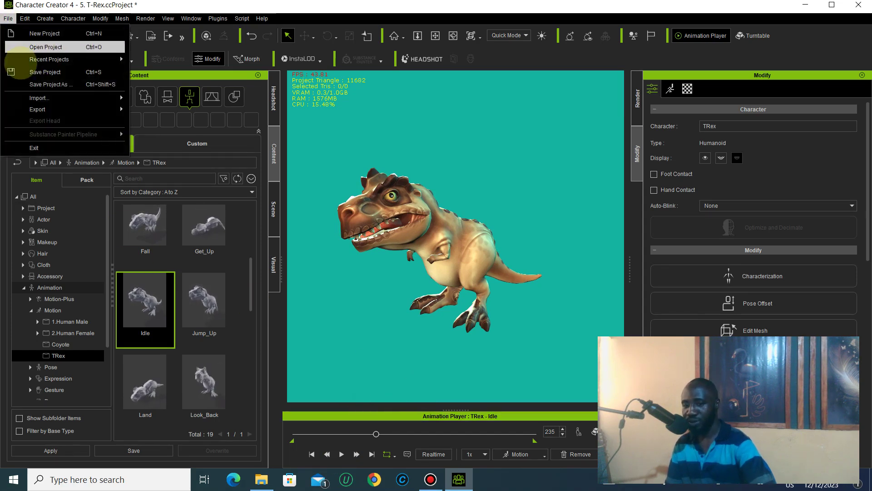
pyautogui.moveTo(52, 107)
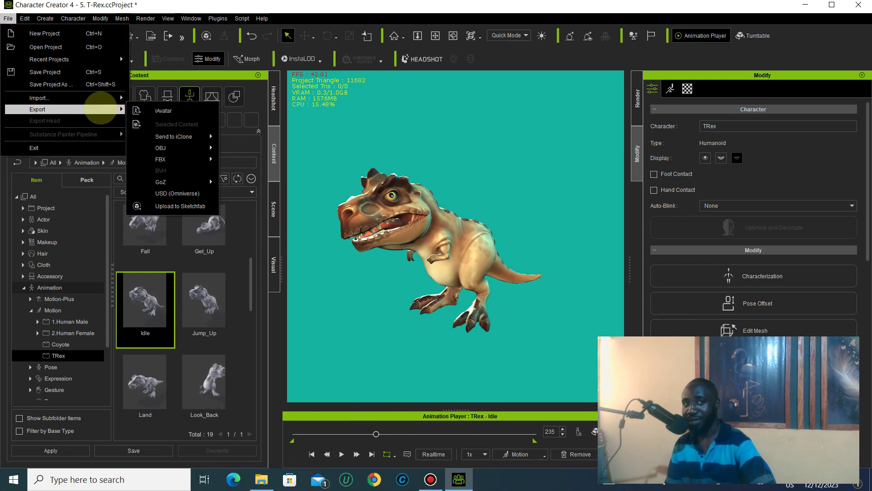
pyautogui.moveTo(182, 160)
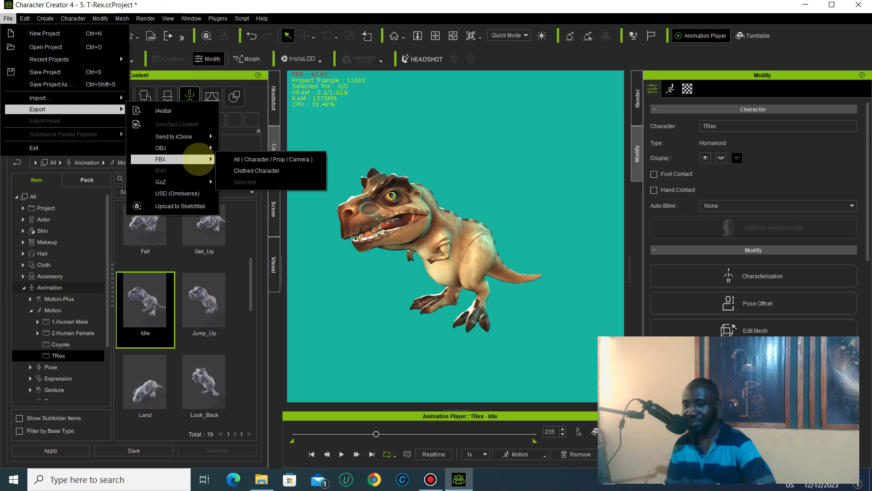
pyautogui.click(247, 171)
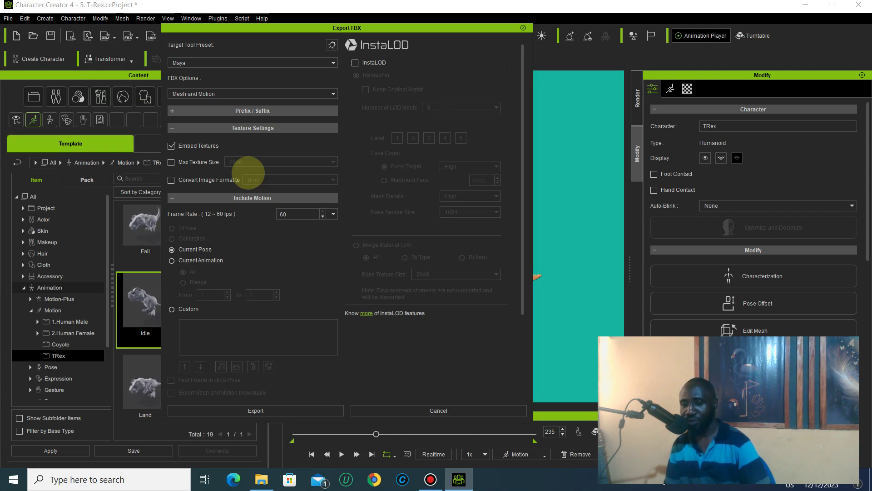
pyautogui.click(333, 63)
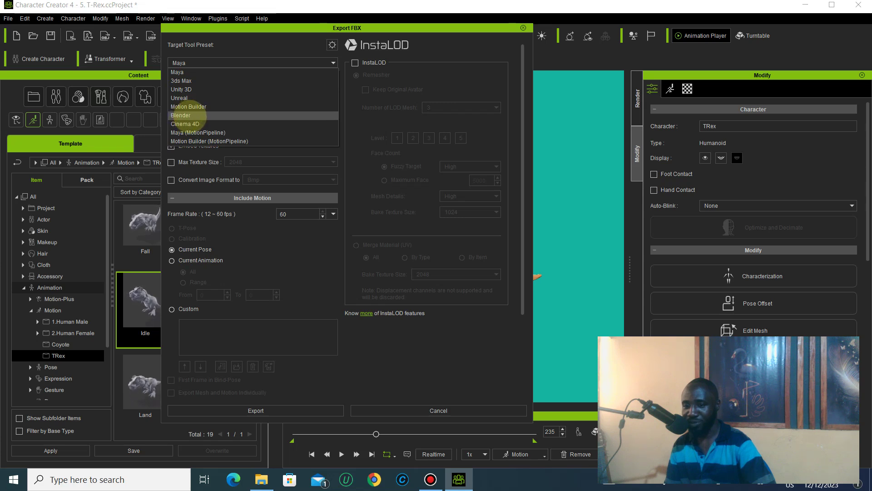
pyautogui.click(188, 115)
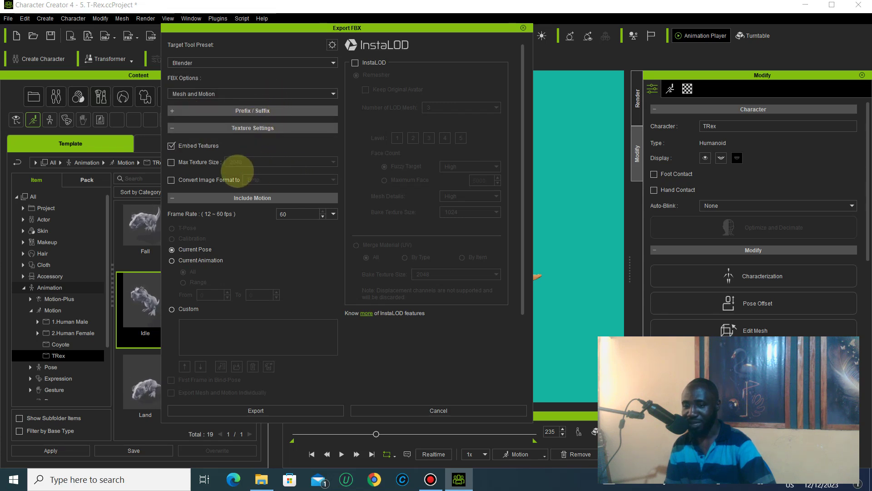
# Enable InstaLOD with Merge Material (UV) and include the Current Animation in the FBX export
pyautogui.click(354, 62)
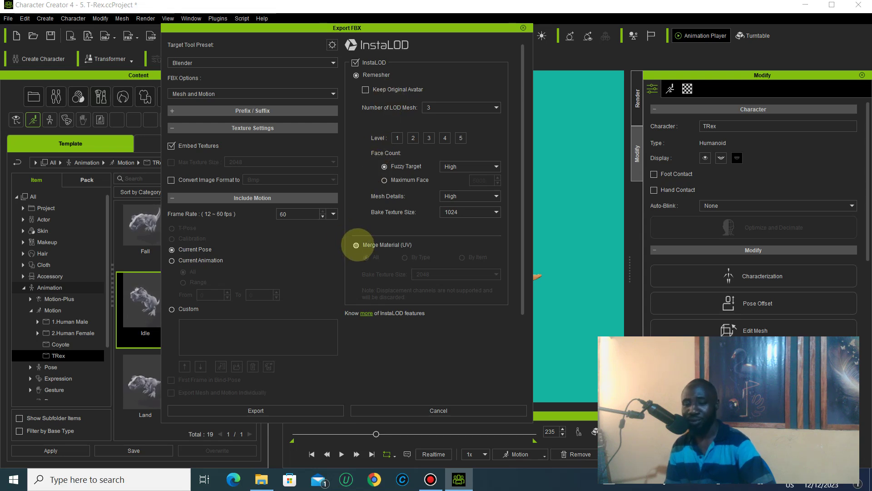
pyautogui.click(355, 245)
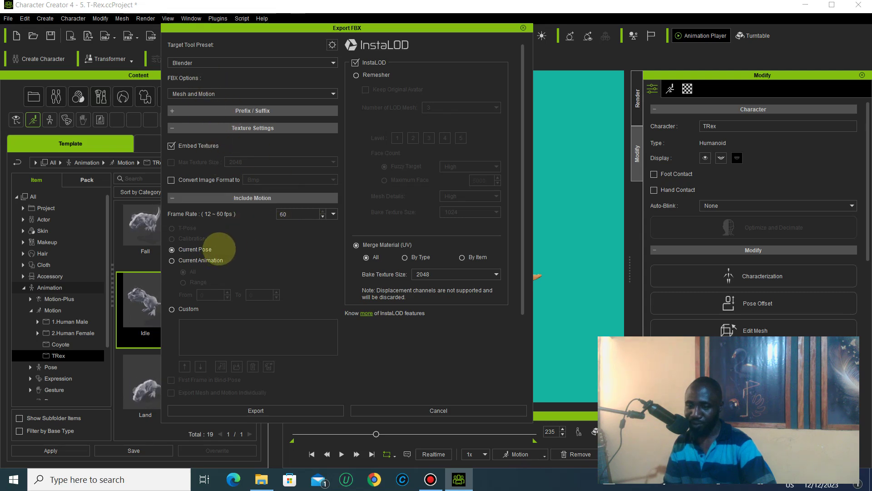
pyautogui.click(186, 259)
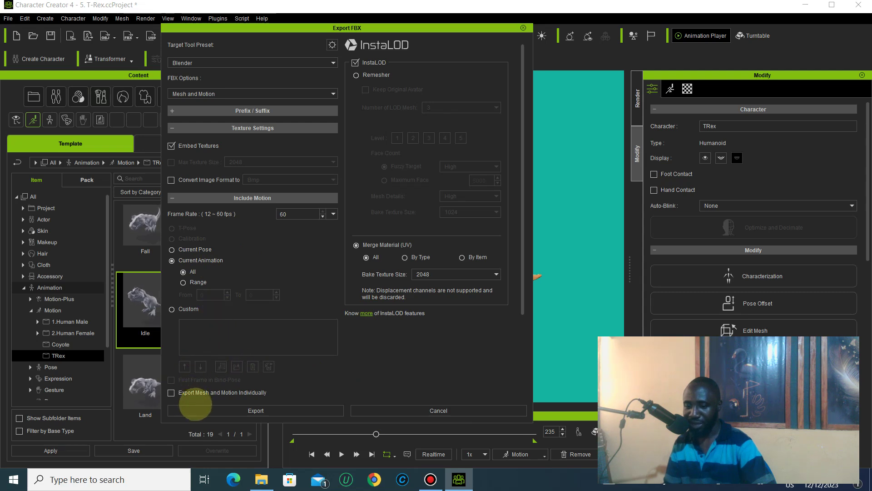
# Run the FBX export and create a new folder named Trex inside the iclone Assets folder for it
pyautogui.click(223, 409)
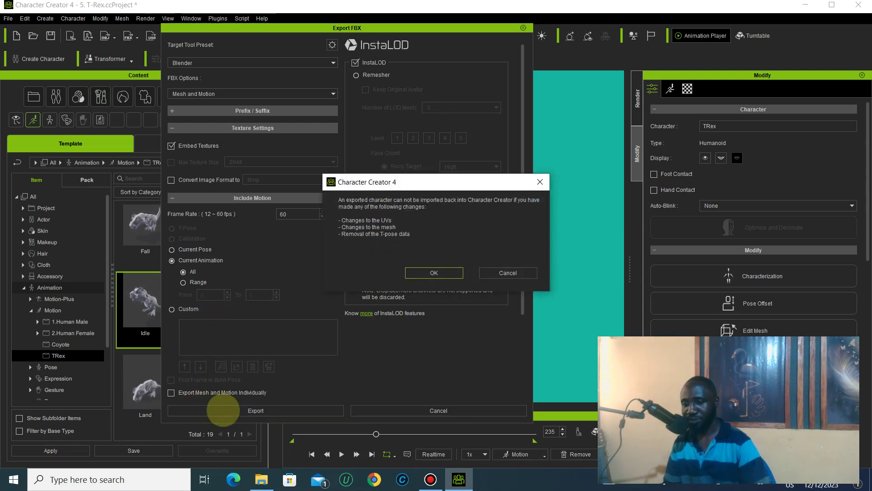
pyautogui.click(444, 271)
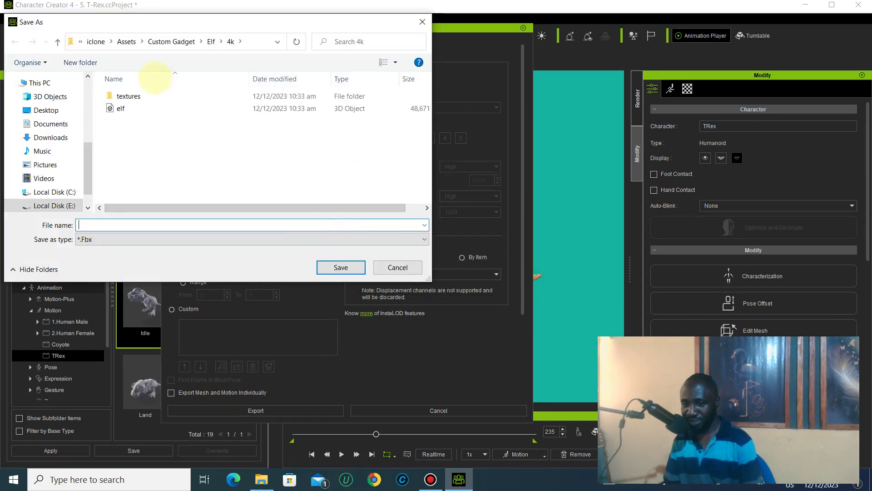
pyautogui.click(162, 43)
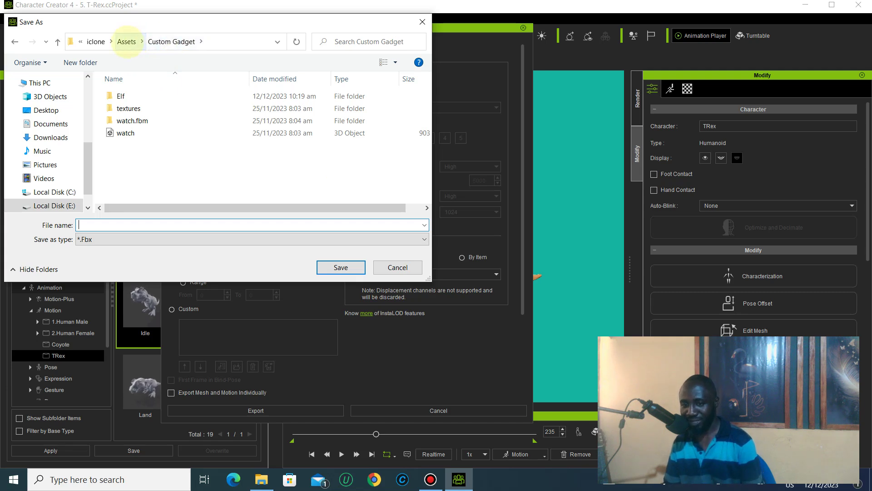
pyautogui.click(126, 41)
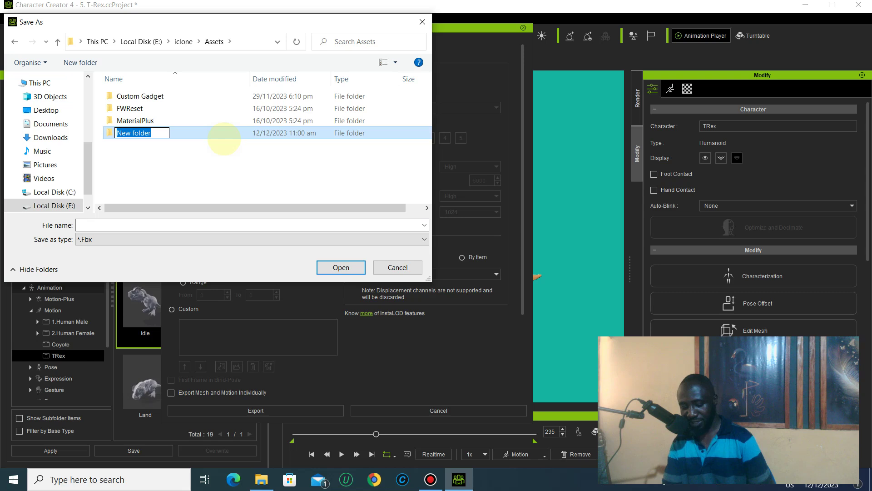
pyautogui.write('Tre')
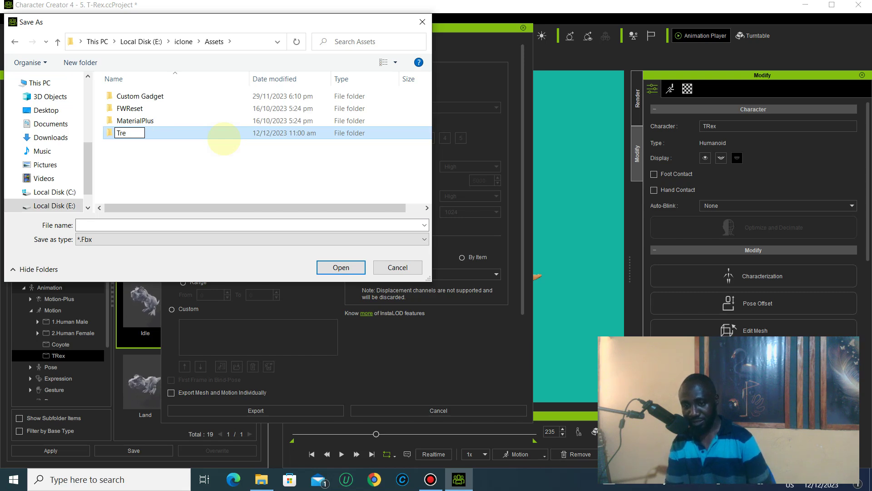
pyautogui.write('x')
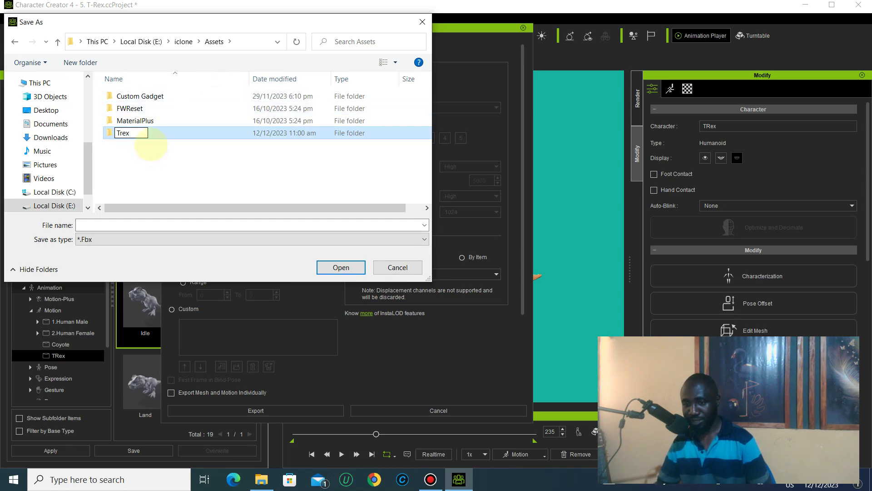
pyautogui.click(151, 150)
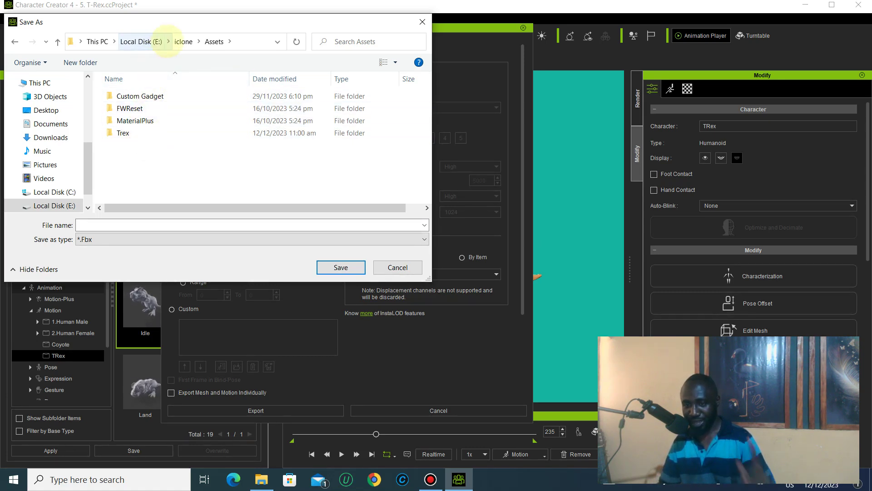
# Create a subfolder named idle inside the Trex folder
pyautogui.doubleClick(136, 132)
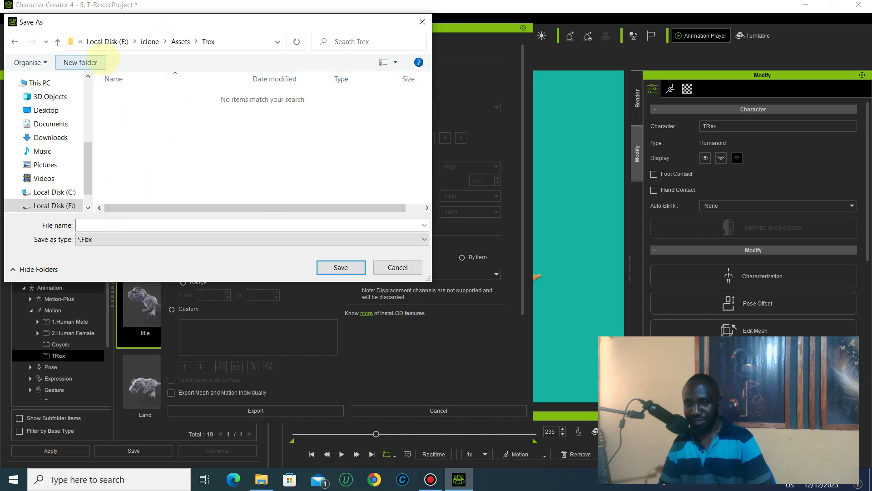
pyautogui.click(82, 63)
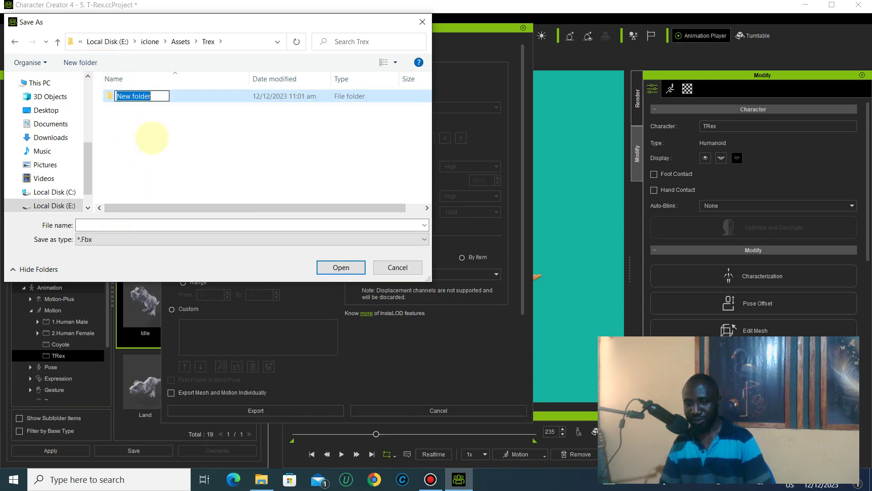
pyautogui.write('id')
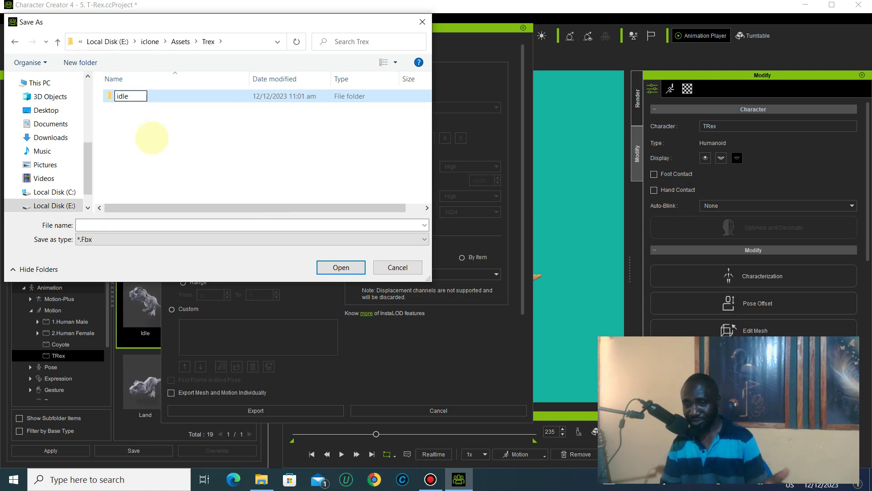
pyautogui.write('le')
pyautogui.press('Return')
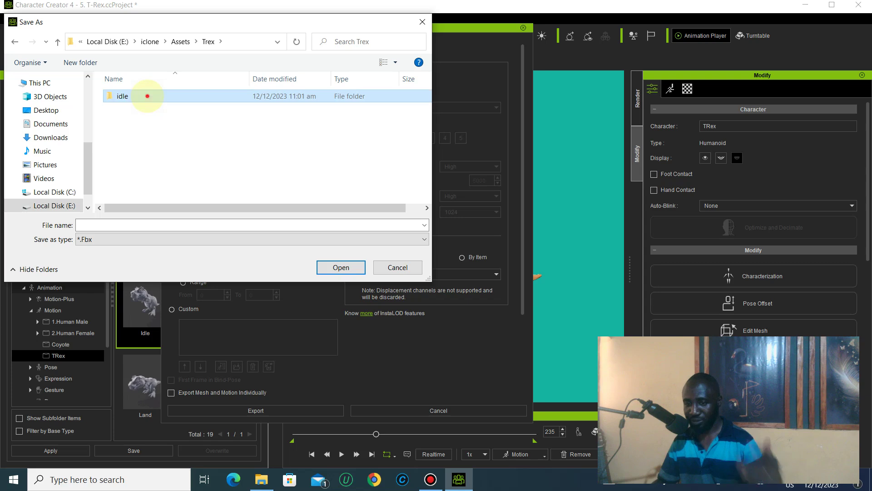
# Save the exported FBX file as idle in the Trex > idle folder
pyautogui.doubleClick(147, 96)
pyautogui.click(129, 224)
pyautogui.write('idle')
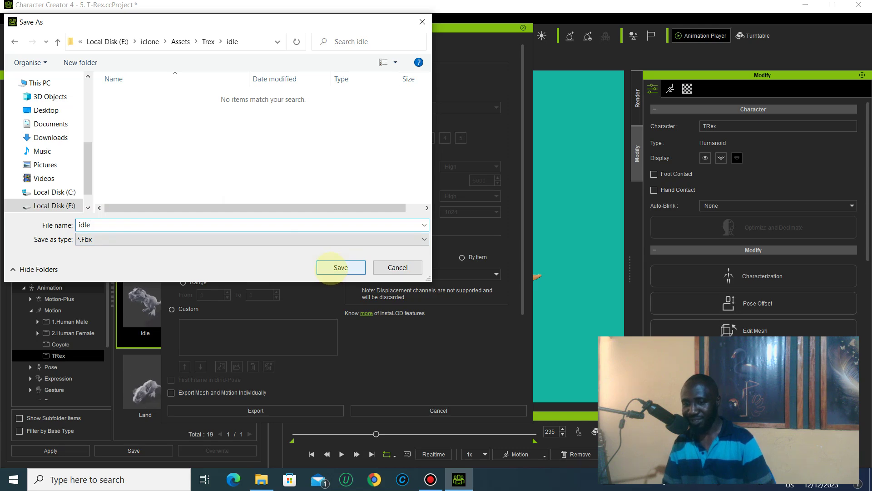
pyautogui.click(340, 267)
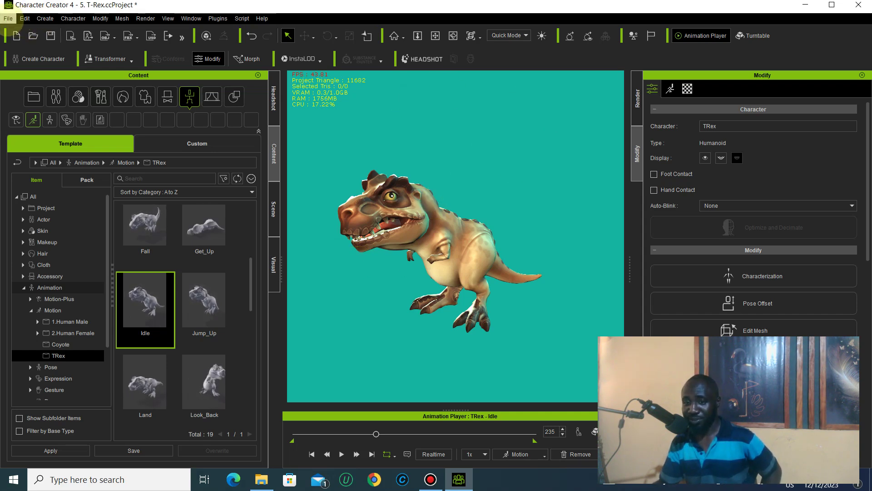
# Exit Character Creator without saving the current project
pyautogui.click(8, 18)
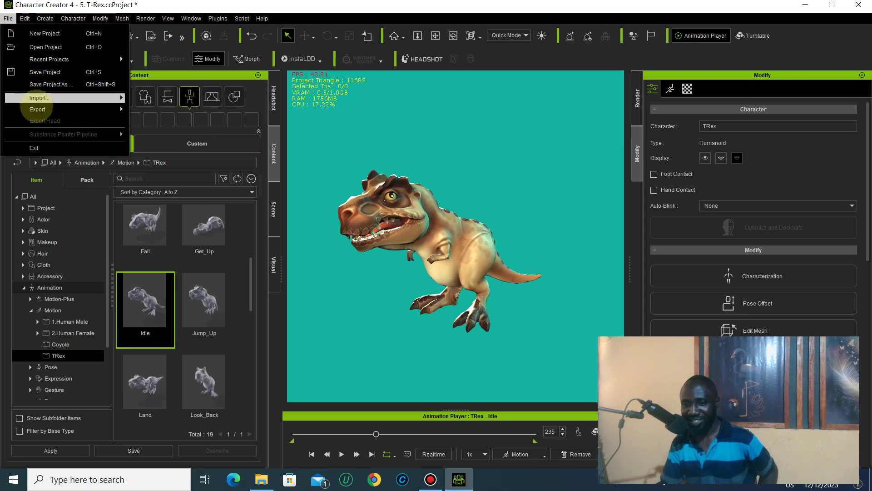
pyautogui.click(34, 148)
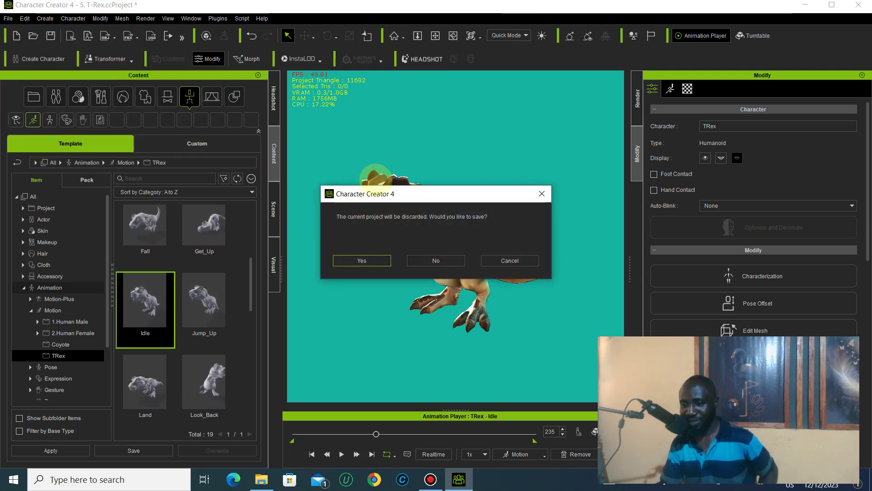
pyautogui.click(434, 260)
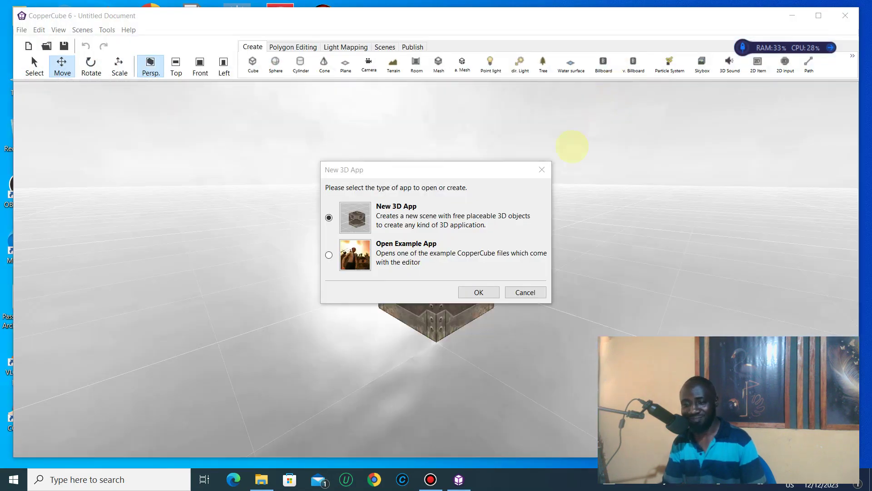
# In CopperCube, dismiss the new 3D app dialog and delete the default cube from the scene
pyautogui.click(523, 290)
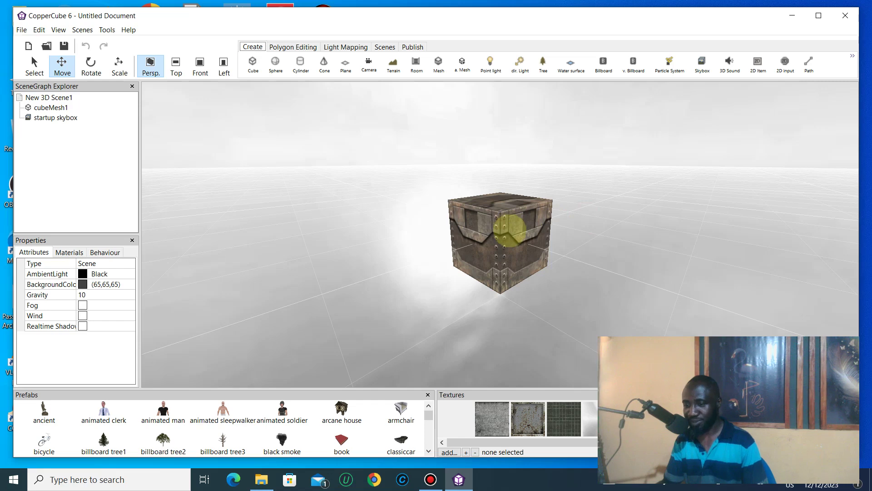
pyautogui.click(506, 225)
pyautogui.press('Delete')
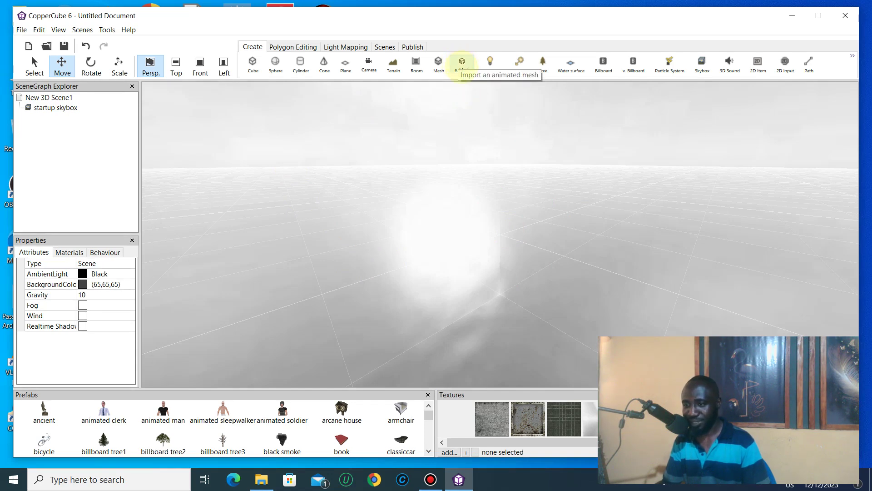
# Import the idle file from the Assets > Trex > idle folder as an animated 3D mesh
pyautogui.click(21, 29)
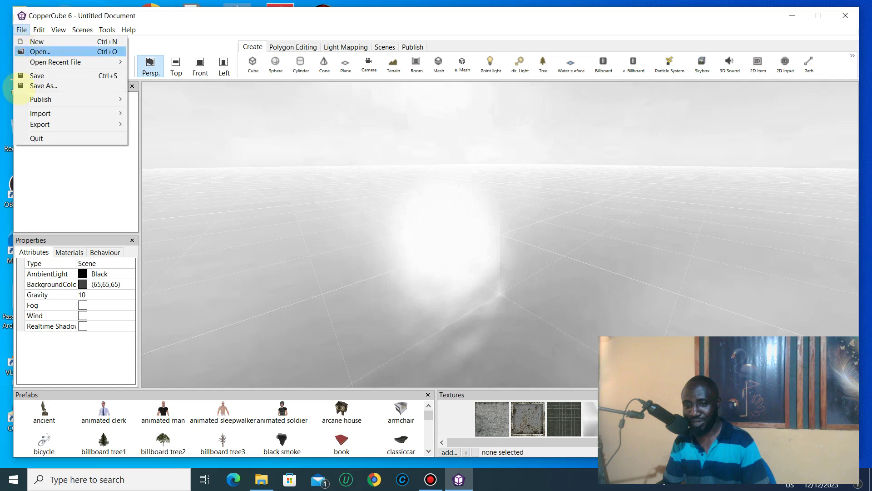
pyautogui.moveTo(74, 112)
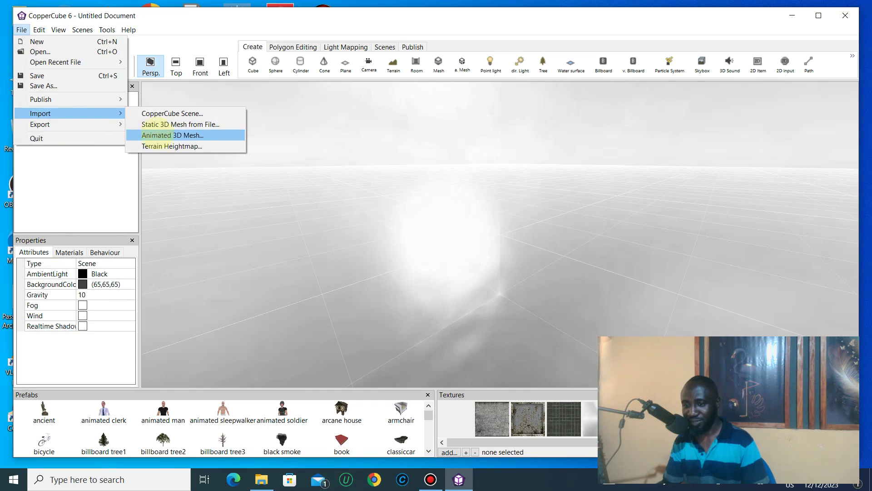
pyautogui.click(204, 134)
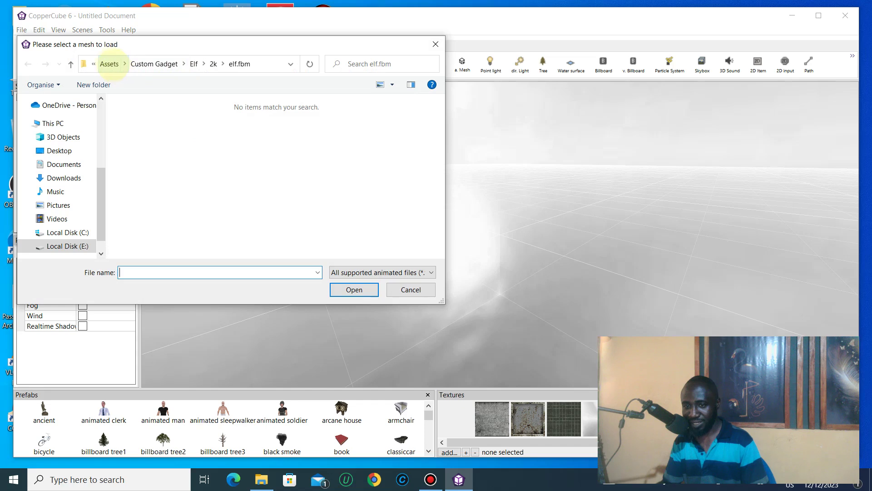
pyautogui.click(110, 63)
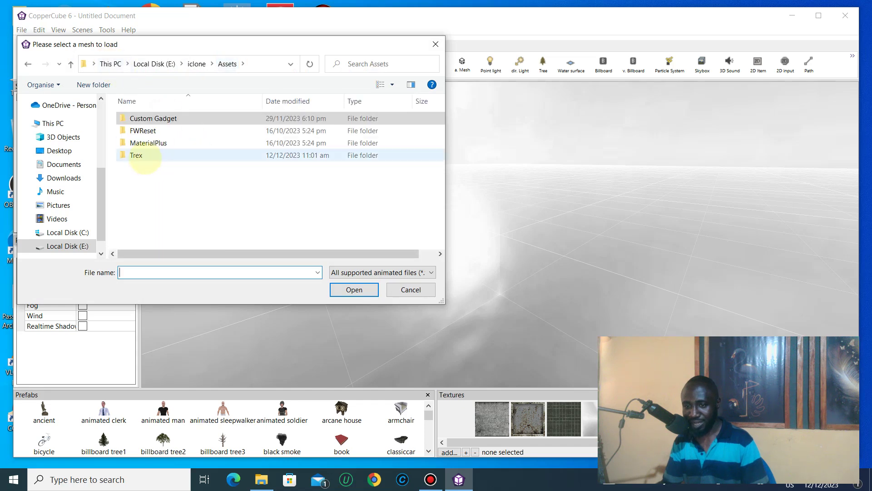
pyautogui.doubleClick(144, 155)
pyautogui.doubleClick(137, 117)
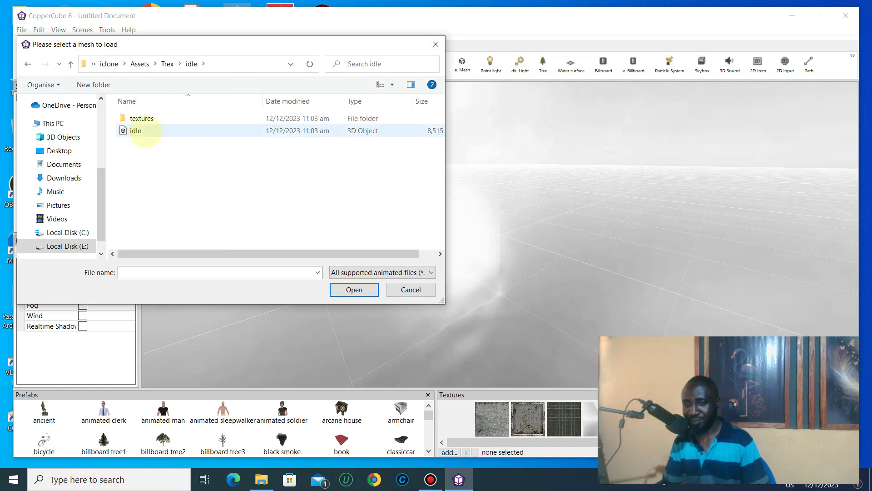
pyautogui.click(144, 132)
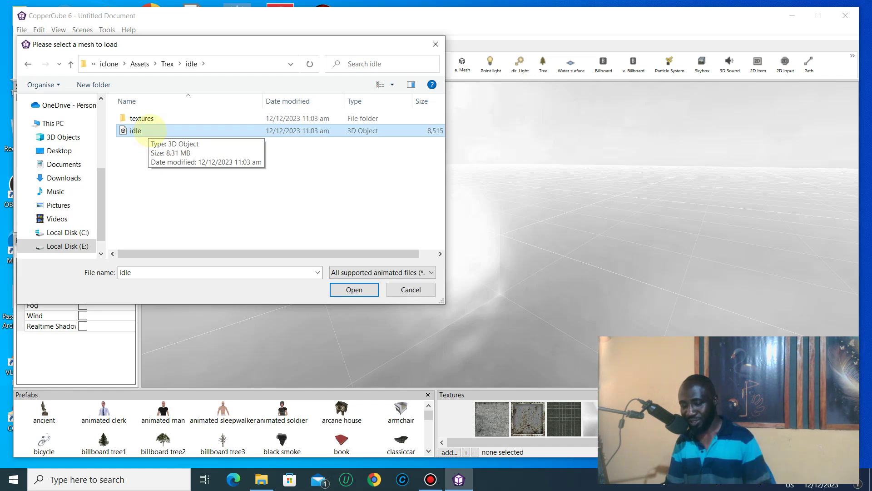
pyautogui.click(139, 131)
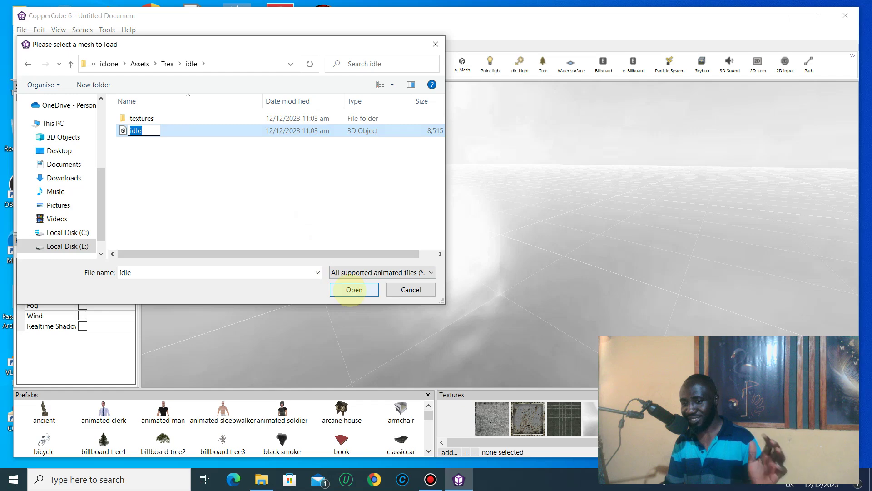
pyautogui.click(169, 129)
pyautogui.click(369, 290)
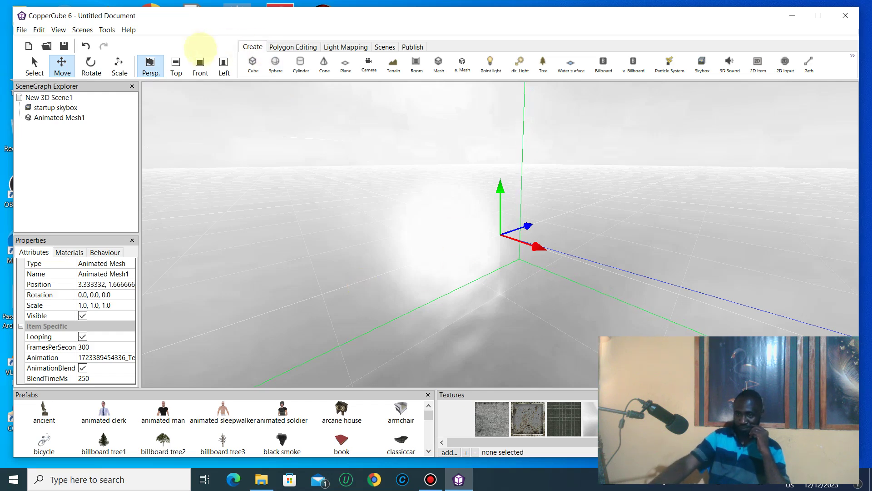
# Examine the imported T-Rex mesh's orientation and skeleton in the front, left, top and perspective views
pyautogui.click(195, 63)
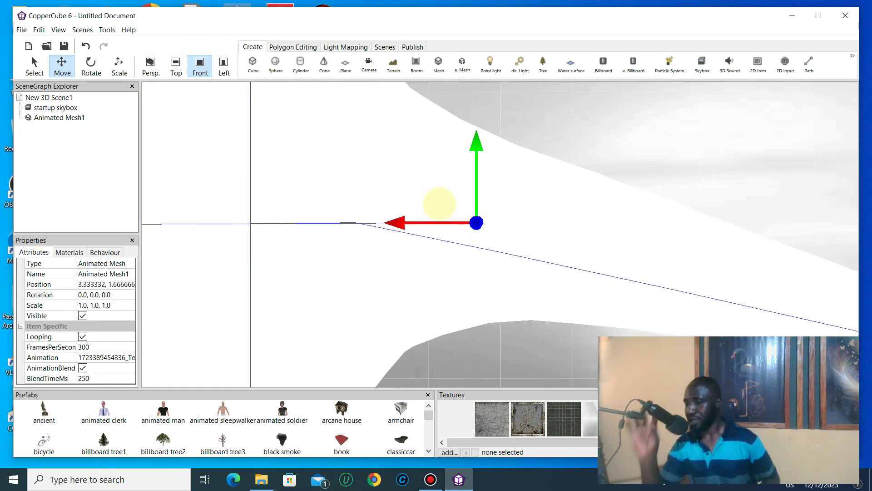
pyautogui.scroll(-5, 463, 203)
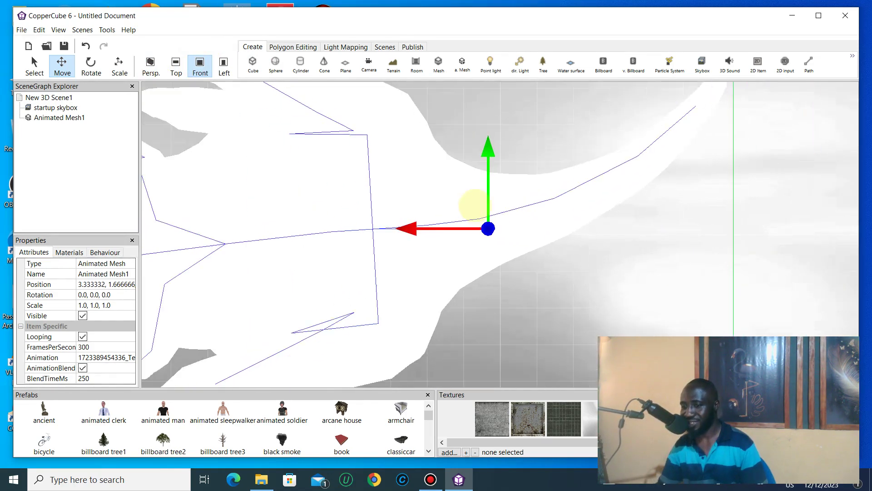
pyautogui.scroll(-1, 477, 200)
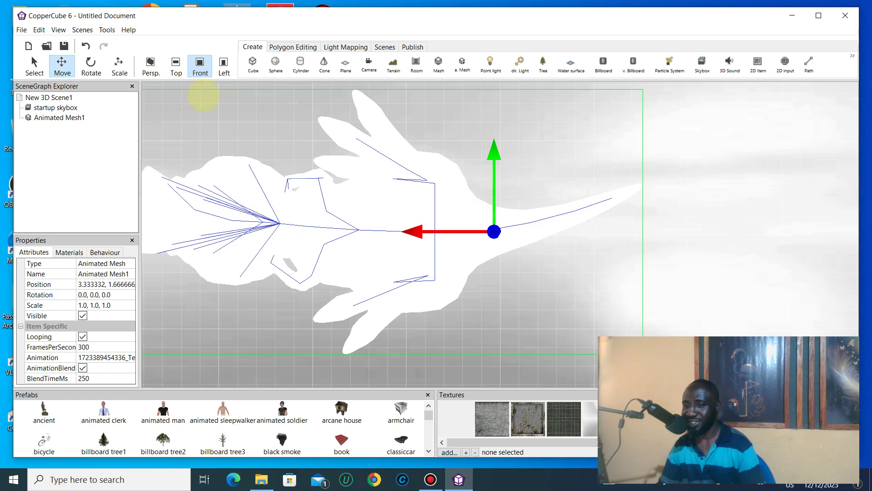
pyautogui.scroll(-1, 395, 191)
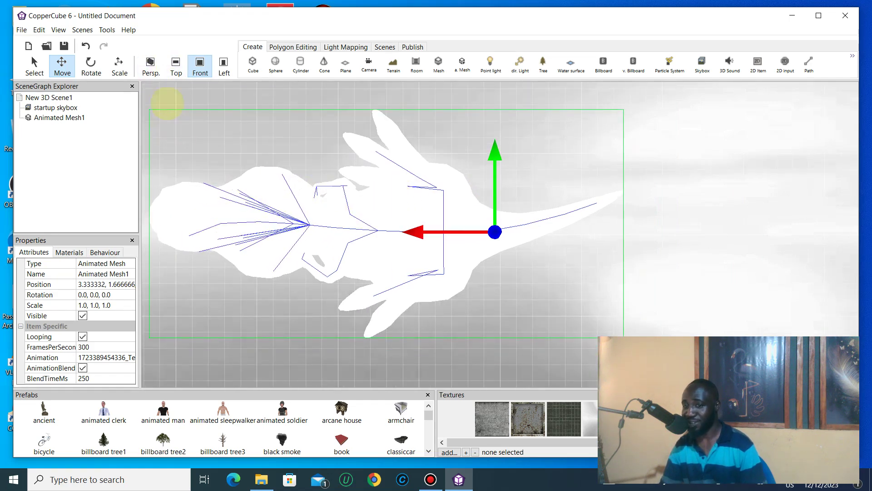
pyautogui.click(223, 64)
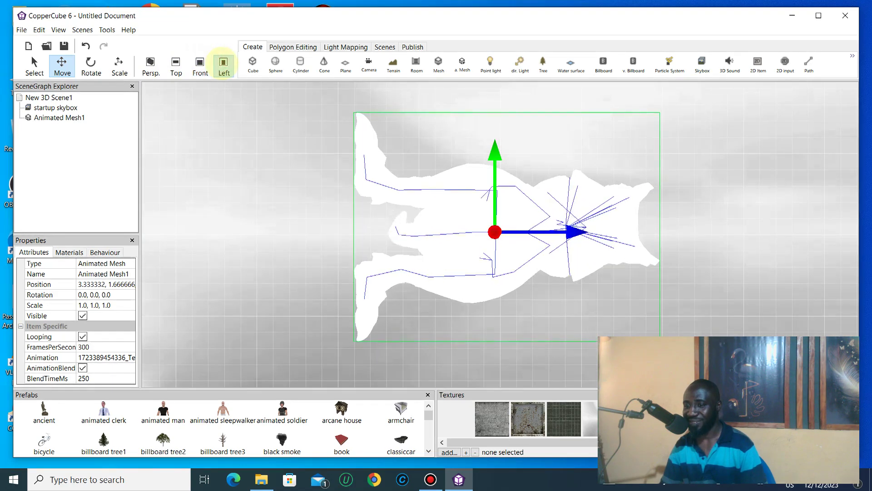
pyautogui.click(176, 64)
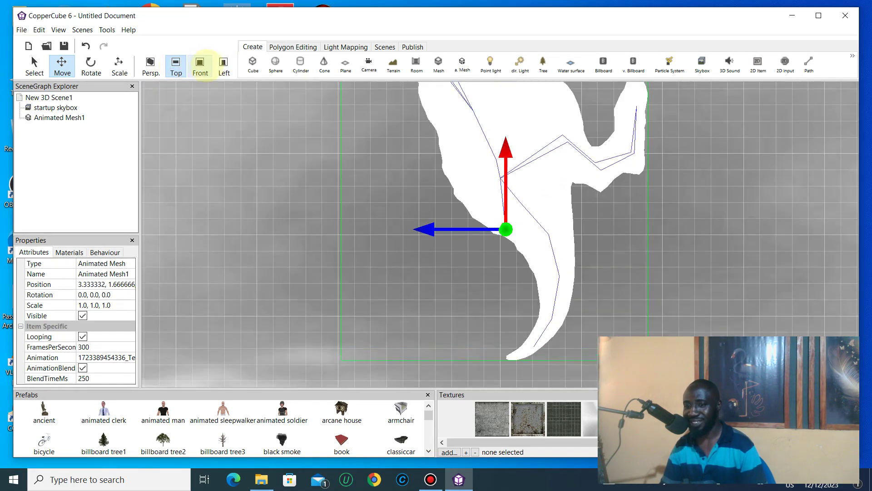
pyautogui.click(200, 64)
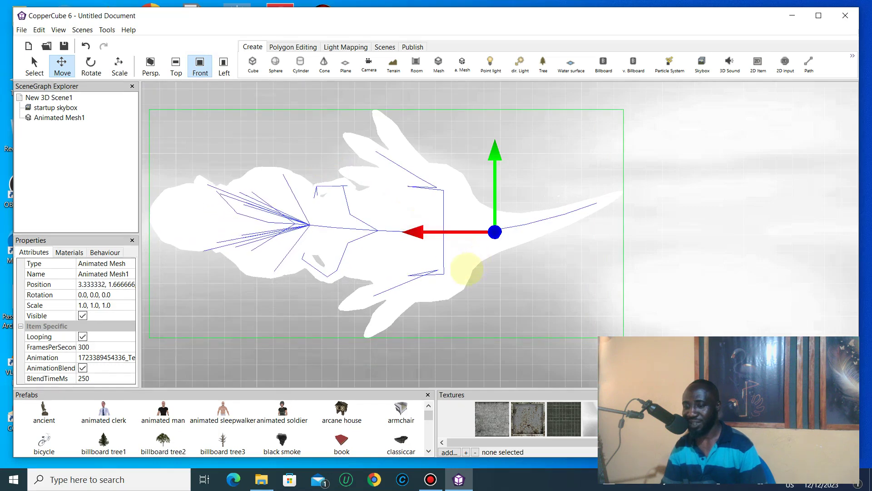
pyautogui.click(151, 64)
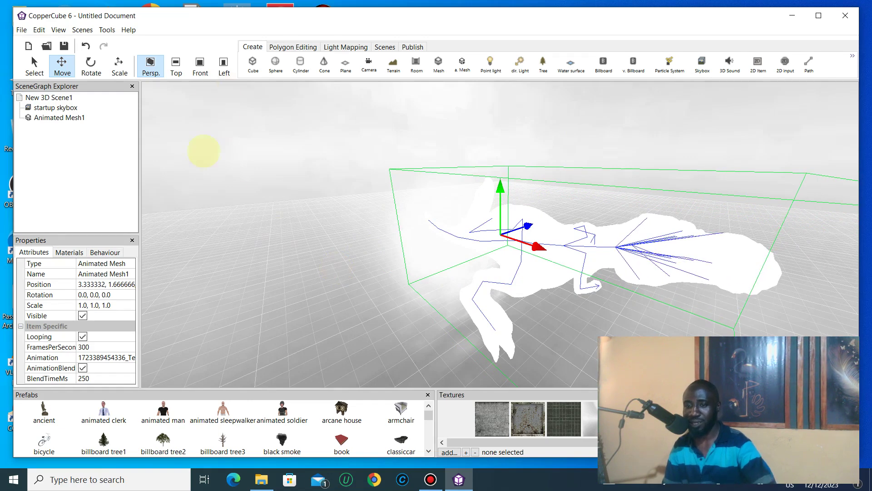
pyautogui.click(200, 61)
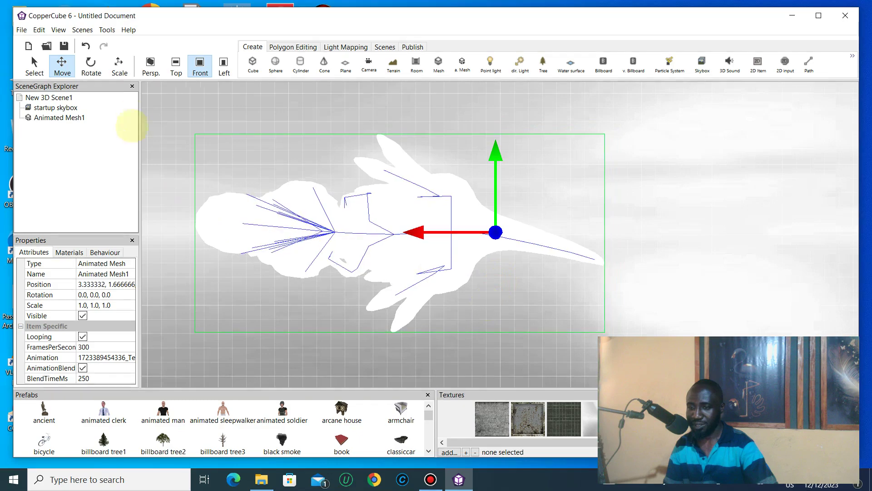
# Add the TRex_mesh_Merge_Diffuse texture from the idle.fbm folder and apply it to the T-Rex mesh's material
pyautogui.click(150, 63)
pyautogui.scroll(-3, 547, 282)
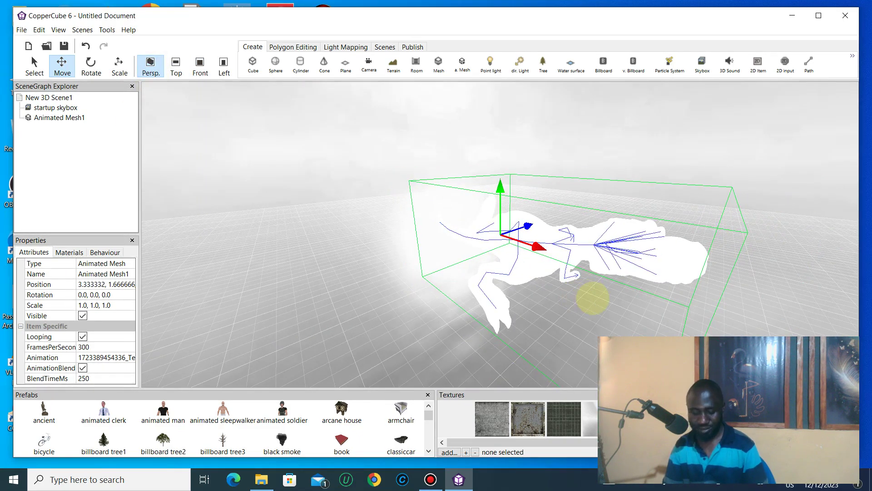
pyautogui.moveTo(593, 298); pyautogui.dragTo(490, 287)
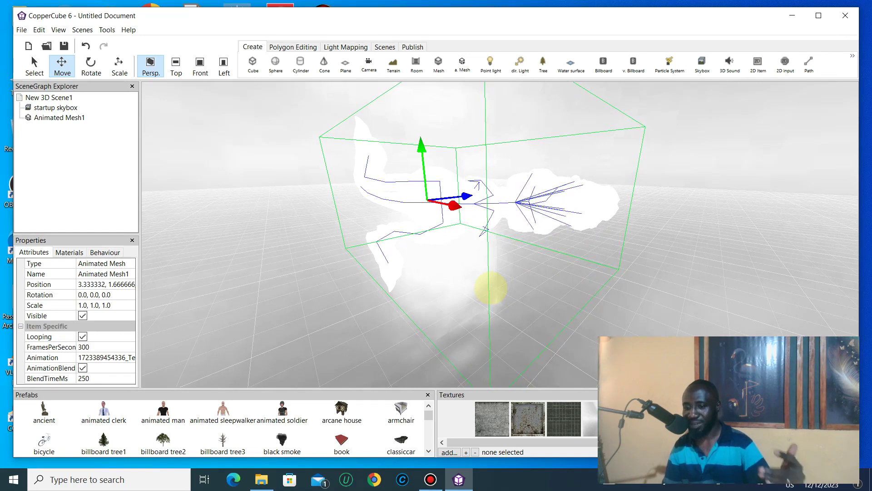
pyautogui.click(449, 452)
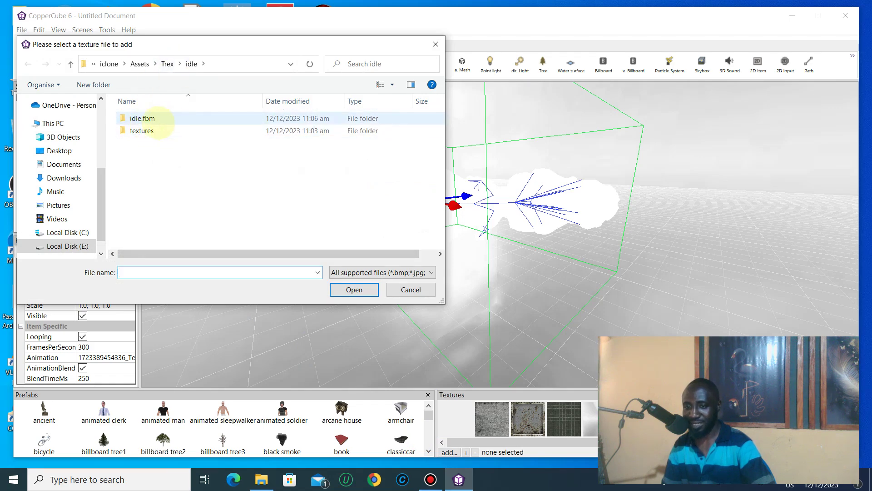
pyautogui.doubleClick(173, 117)
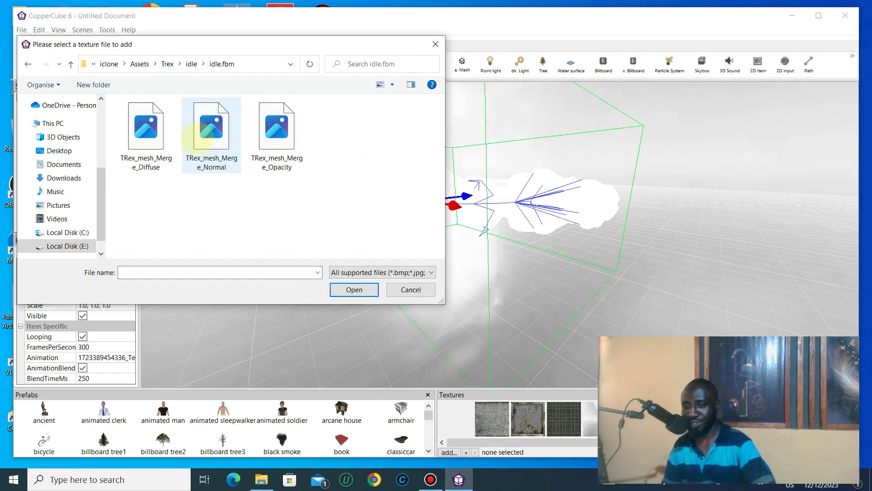
pyautogui.click(152, 164)
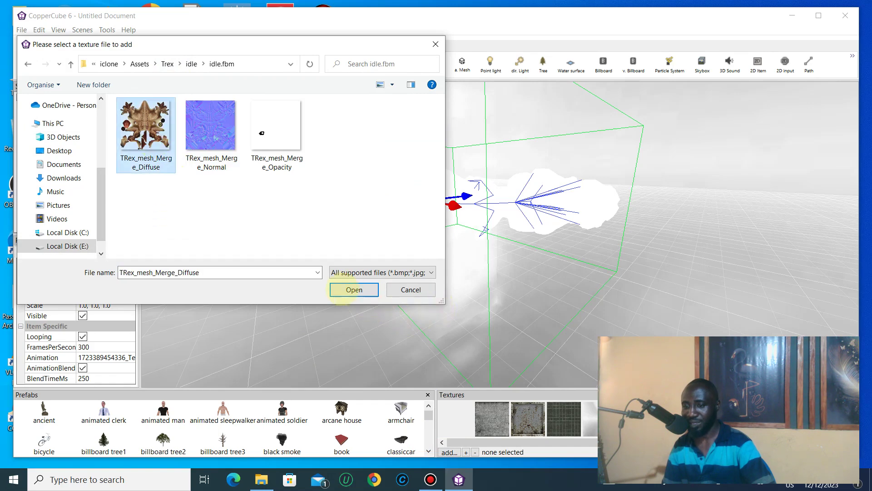
pyautogui.click(346, 290)
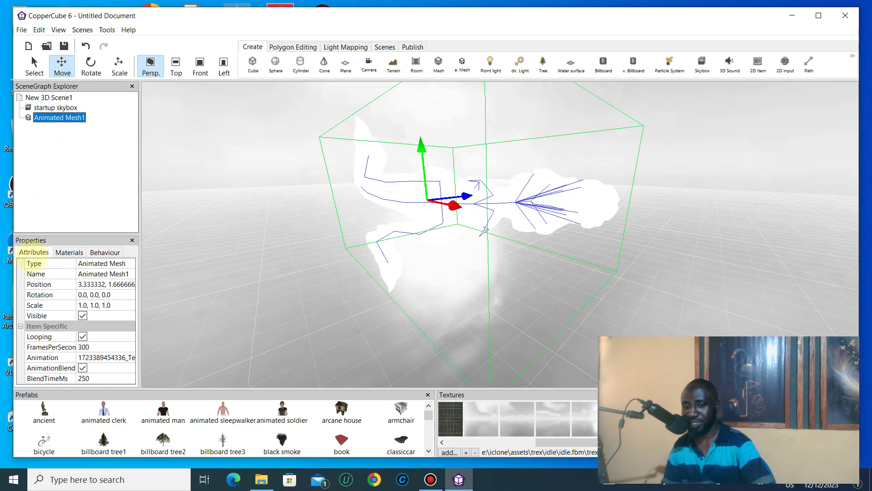
pyautogui.click(69, 252)
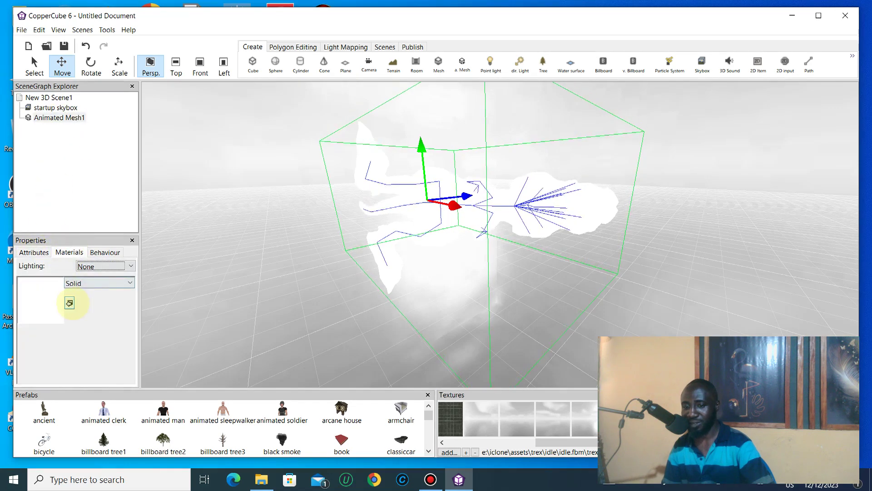
pyautogui.click(69, 302)
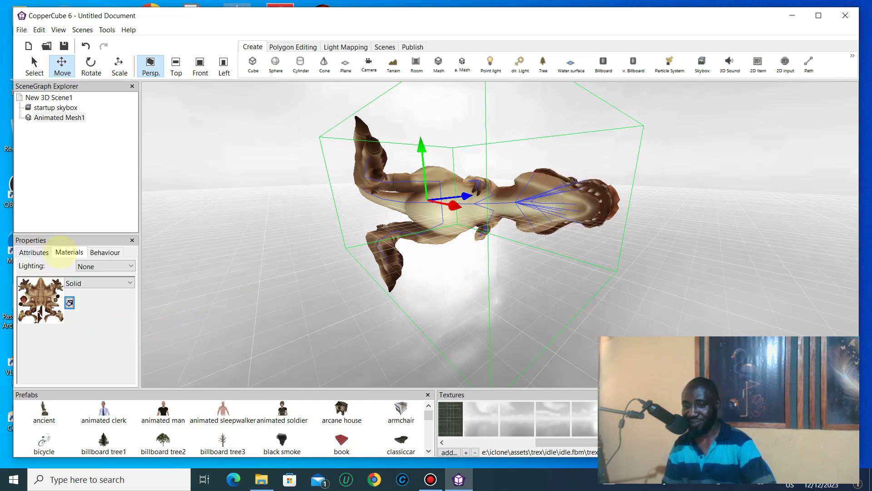
# Try setting the T-Rex mesh's X rotation to 90
pyautogui.click(46, 254)
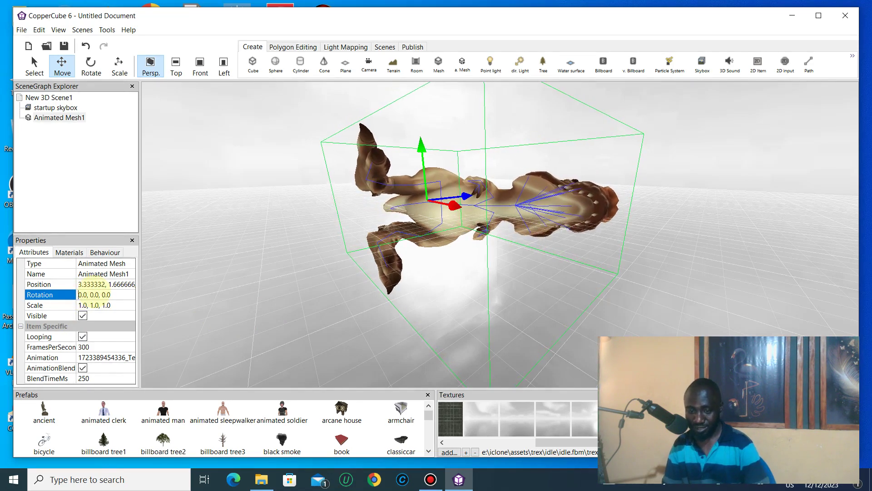
pyautogui.write('9')
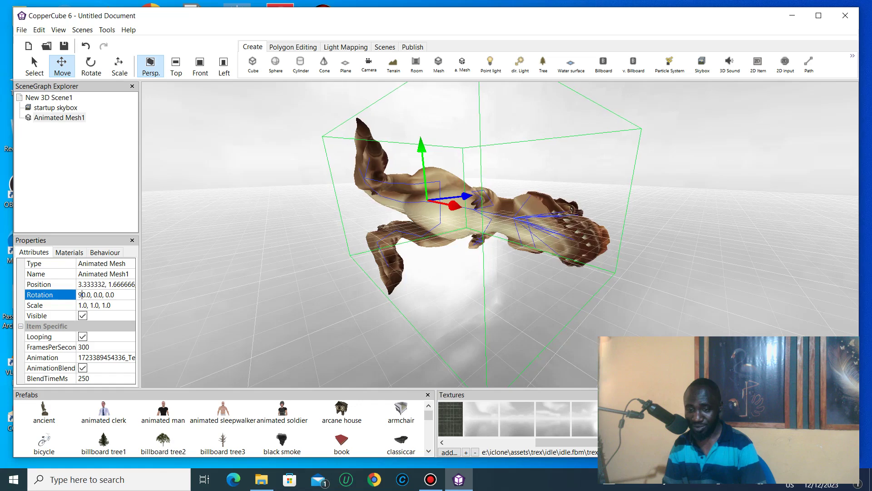
pyautogui.press('Return')
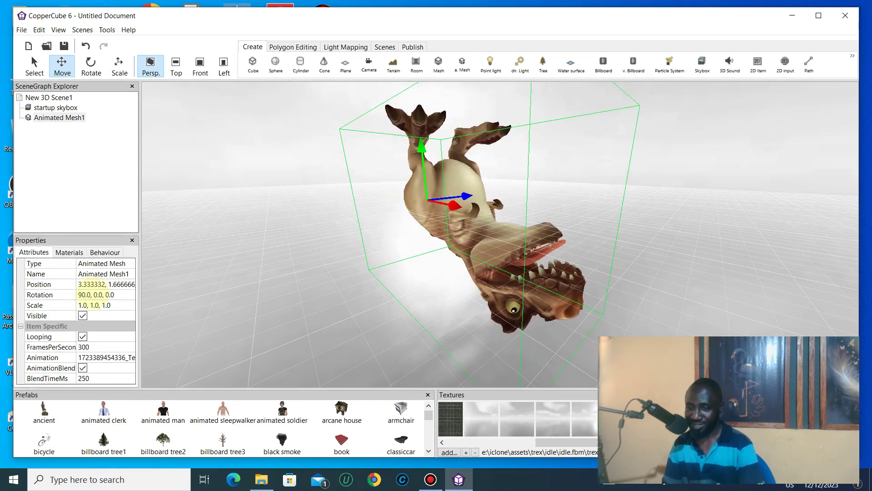
# Reset the T-Rex mesh's X rotation to 0 and try a Y rotation of 90
pyautogui.click(74, 294)
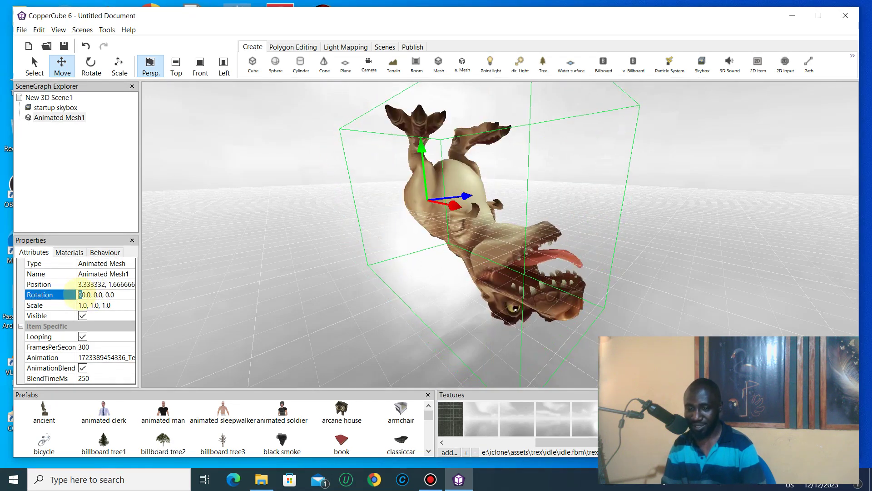
pyautogui.press('BackSpace')
pyautogui.moveTo(88, 294); pyautogui.dragTo(94, 295)
pyautogui.click(91, 295)
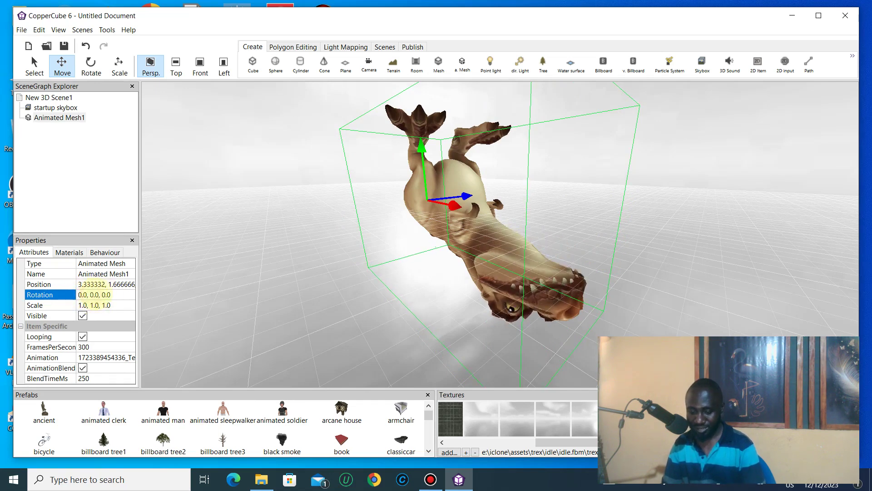
pyautogui.write('9')
pyautogui.press('Return')
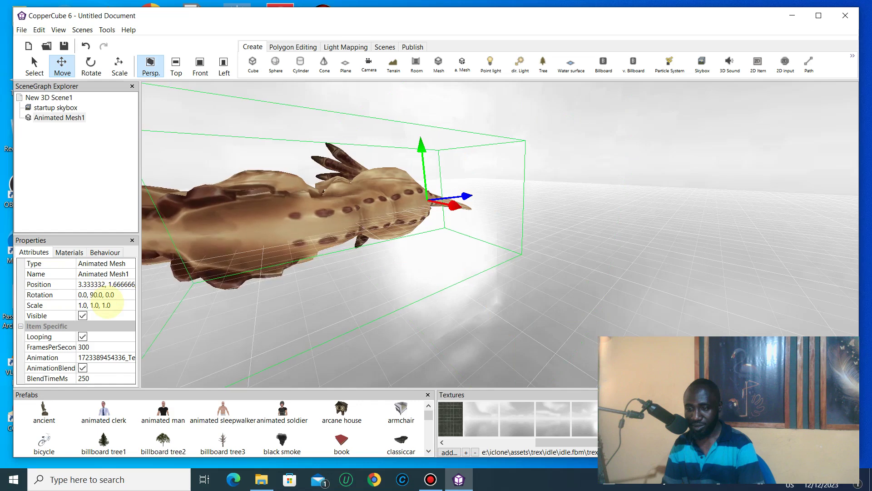
# Change the T-Rex mesh's rotation to 0, 0, 90
pyautogui.click(91, 294)
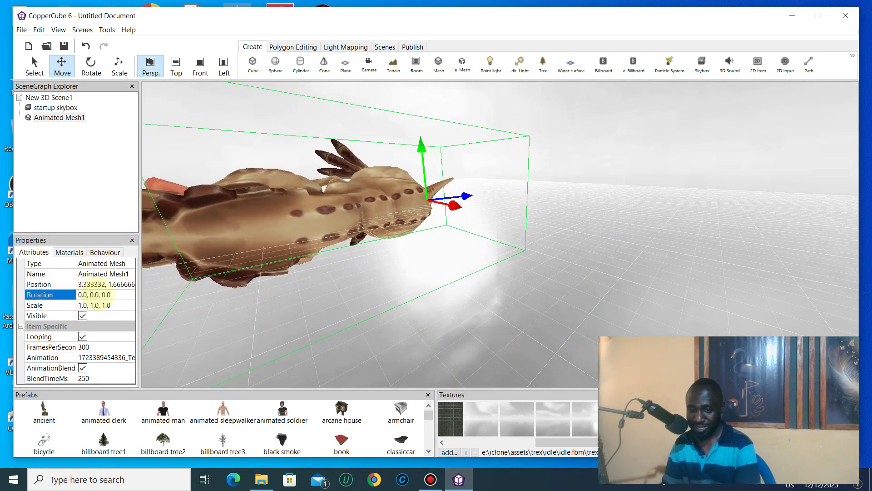
pyautogui.press('BackSpace')
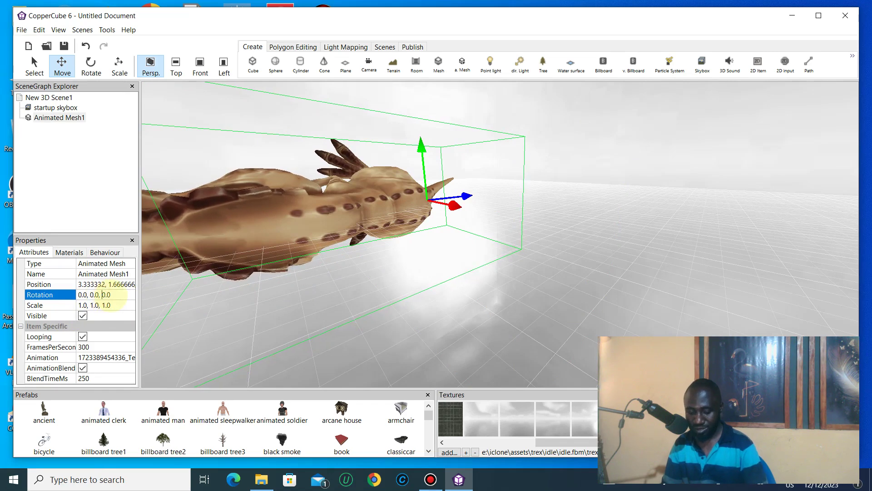
pyautogui.write('9')
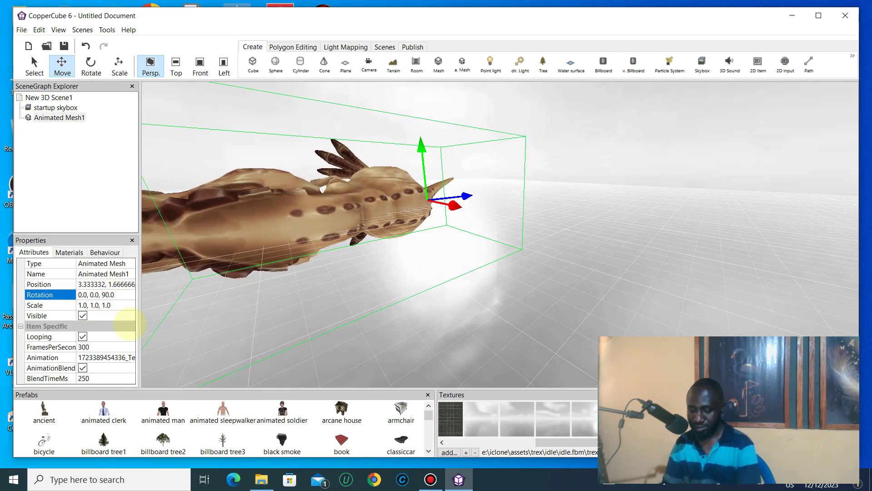
pyautogui.press('Return')
# Set the T-Rex mesh's Y rotation to 90, keeping Z at 90, and check its stance from the front
pyautogui.scroll(-8, 434, 274)
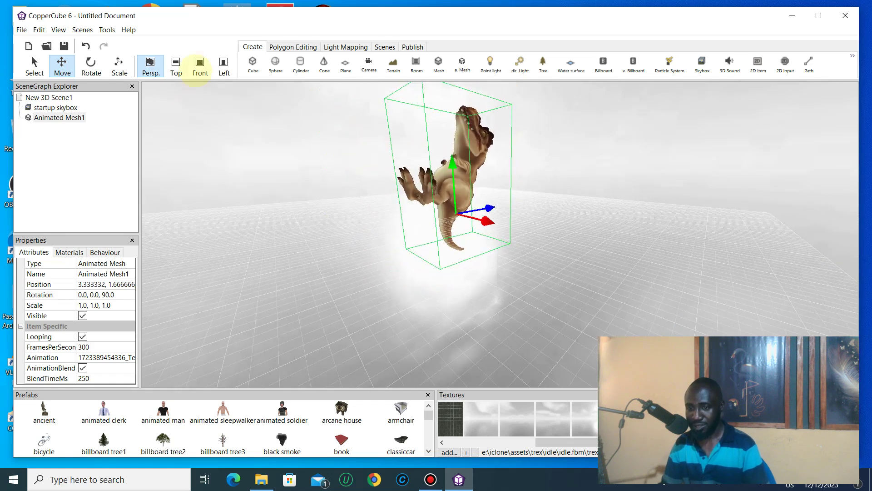
pyautogui.click(200, 66)
pyautogui.click(151, 66)
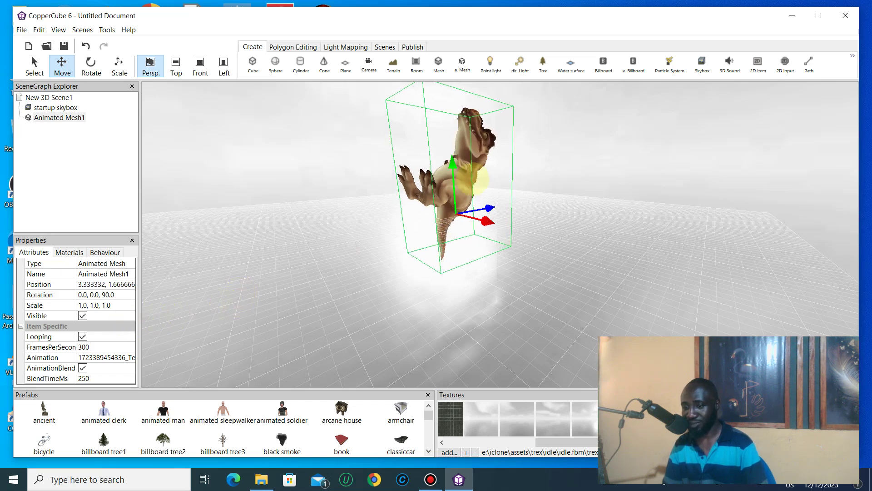
pyautogui.click(93, 295)
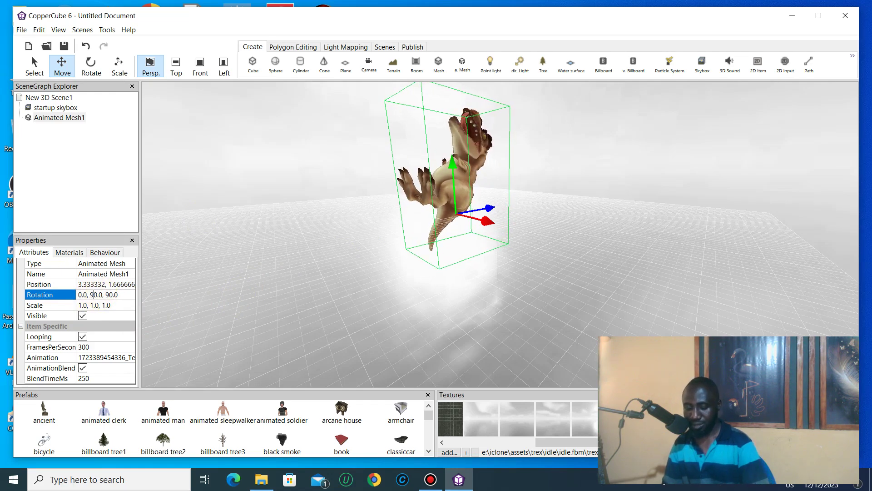
pyautogui.press('Return')
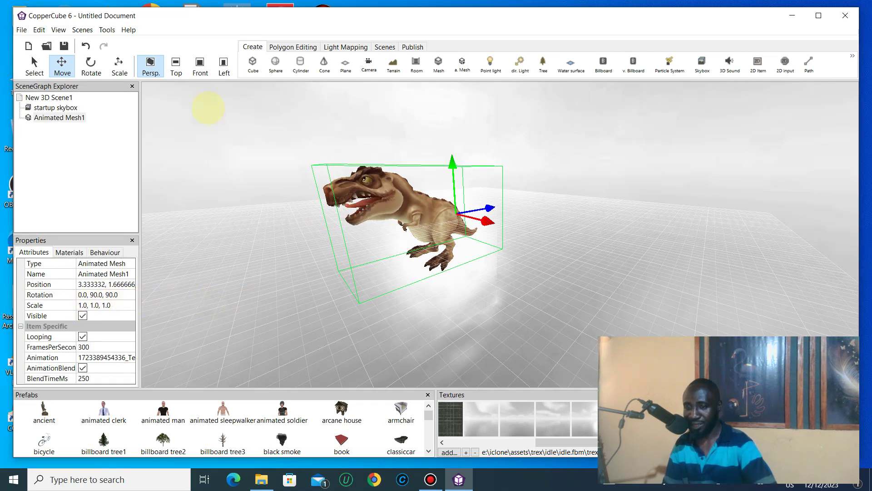
pyautogui.click(200, 66)
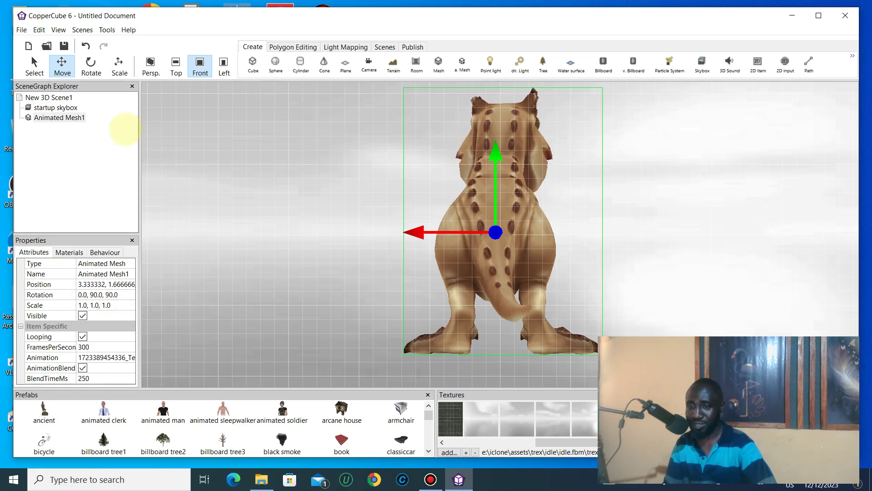
# Turn the T-Rex freehand about its Y axis with the Rotate tool and undo back to a Y rotation of 86
pyautogui.click(91, 64)
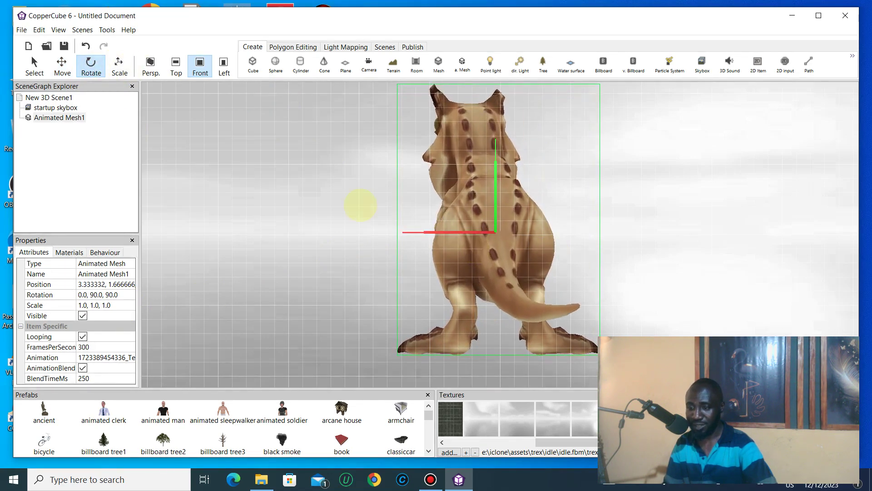
pyautogui.click(155, 64)
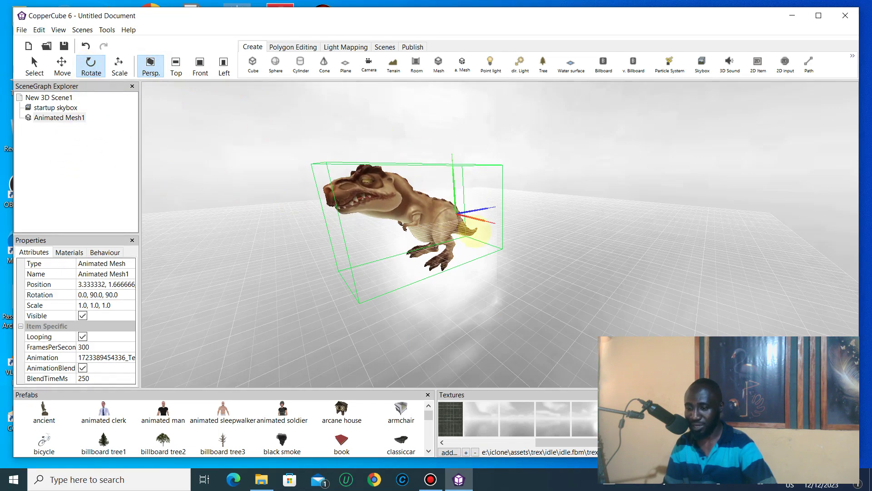
pyautogui.moveTo(453, 191); pyautogui.dragTo(461, 189)
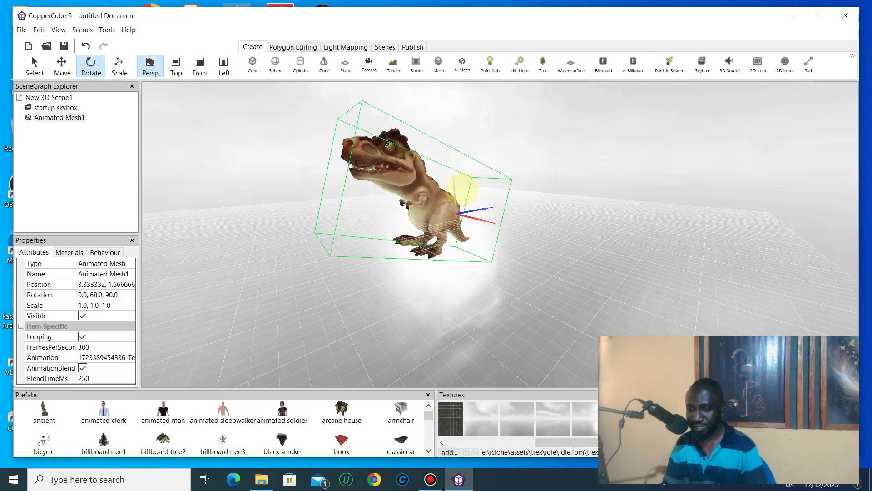
pyautogui.hotkey('ctrl', 'z')
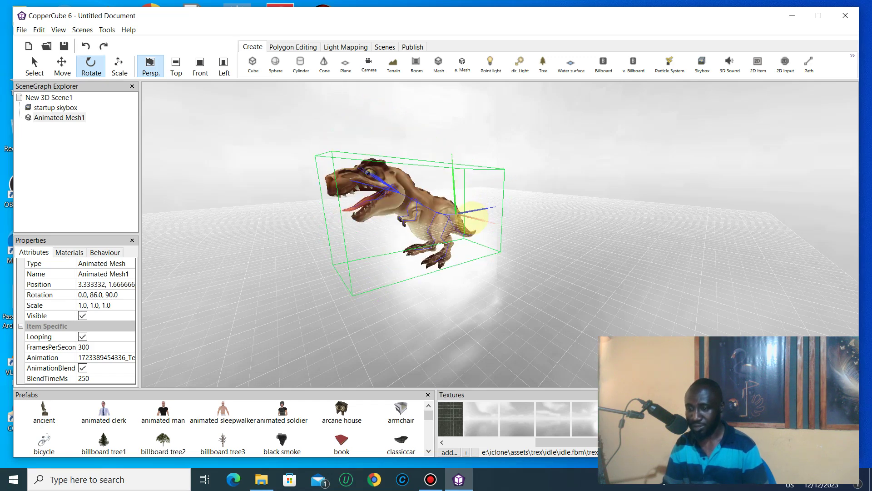
# Turn the T-Rex freehand about its Z axis and undo back to a Z rotation of 87
pyautogui.moveTo(479, 209); pyautogui.dragTo(498, 221)
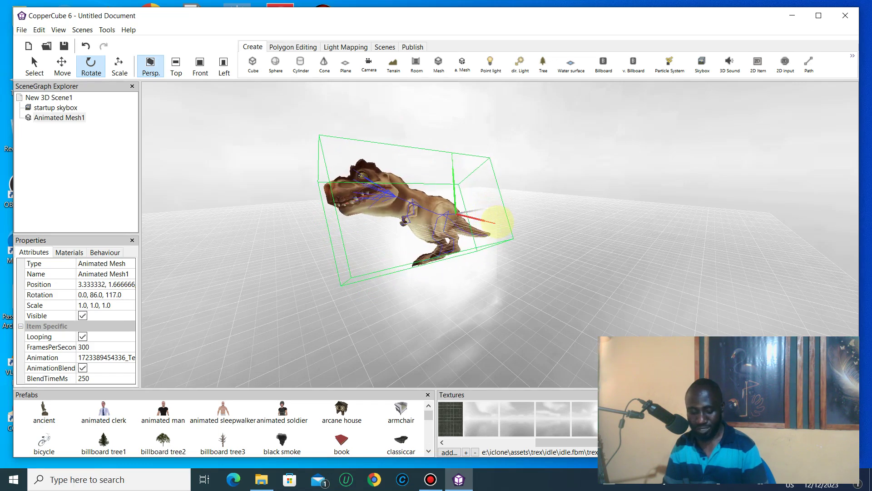
pyautogui.moveTo(482, 219); pyautogui.dragTo(469, 193, button='right')
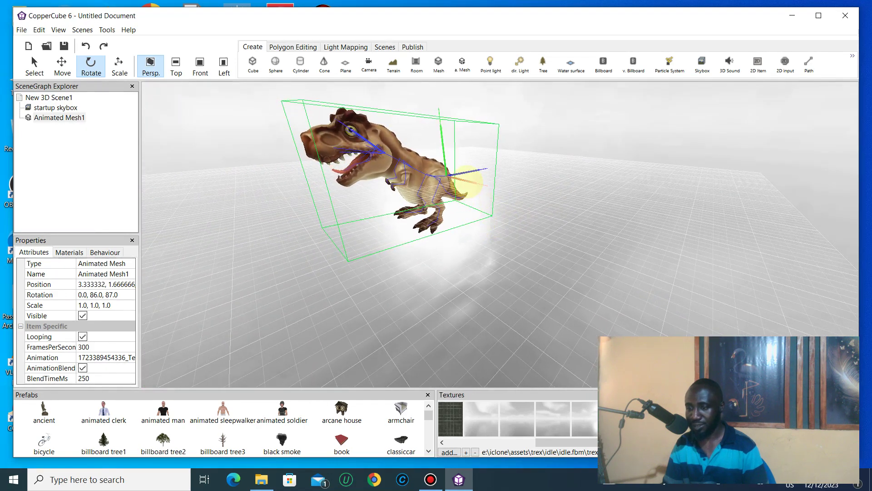
pyautogui.moveTo(467, 185); pyautogui.dragTo(471, 187)
pyautogui.hotkey('ctrl', 'z')
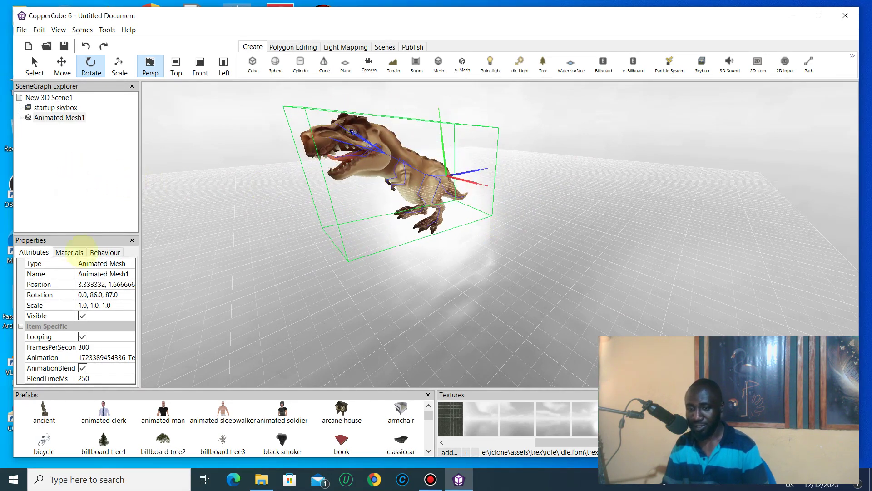
# Examine the textured T-Rex's orientation and facing direction in the front, top, left and perspective views
pyautogui.click(200, 64)
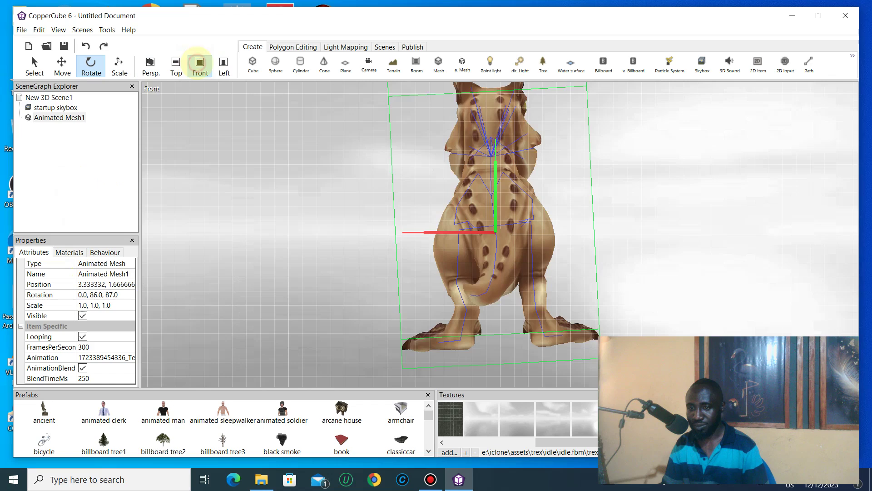
pyautogui.click(176, 64)
pyautogui.click(224, 66)
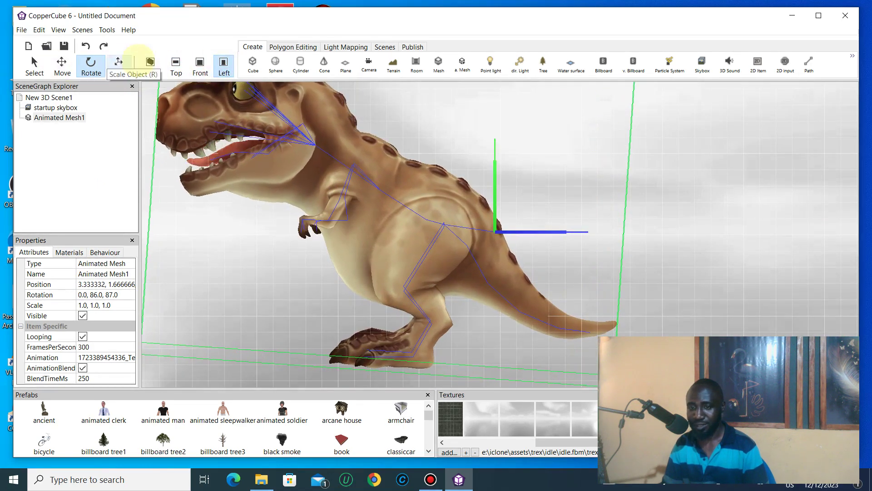
pyautogui.click(150, 64)
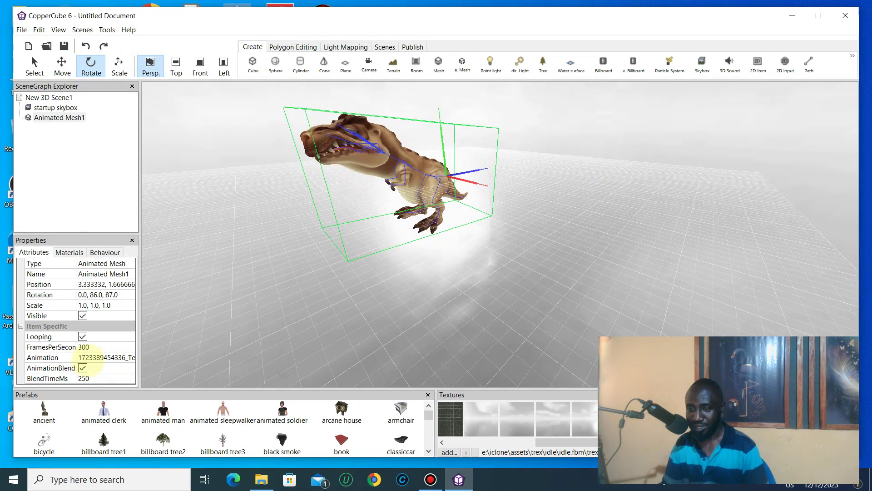
pyautogui.moveTo(264, 312); pyautogui.dragTo(432, 355)
pyautogui.scroll(-3, 432, 355)
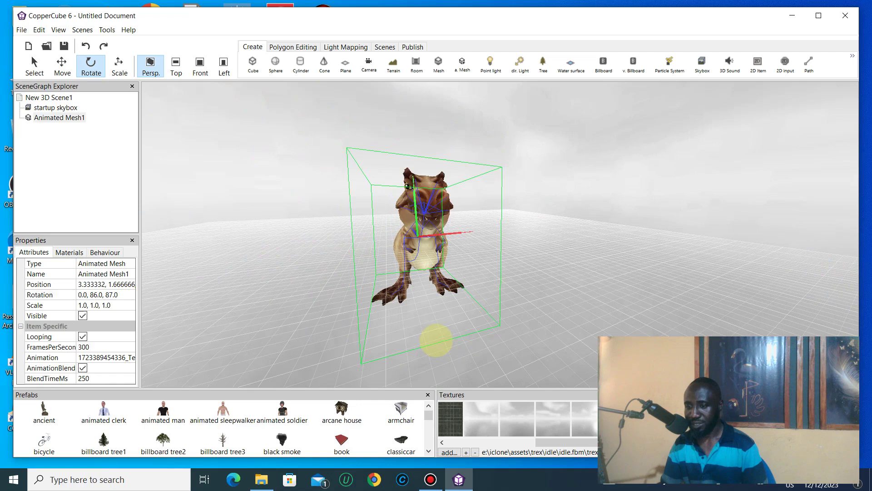
pyautogui.moveTo(502, 345); pyautogui.dragTo(534, 351)
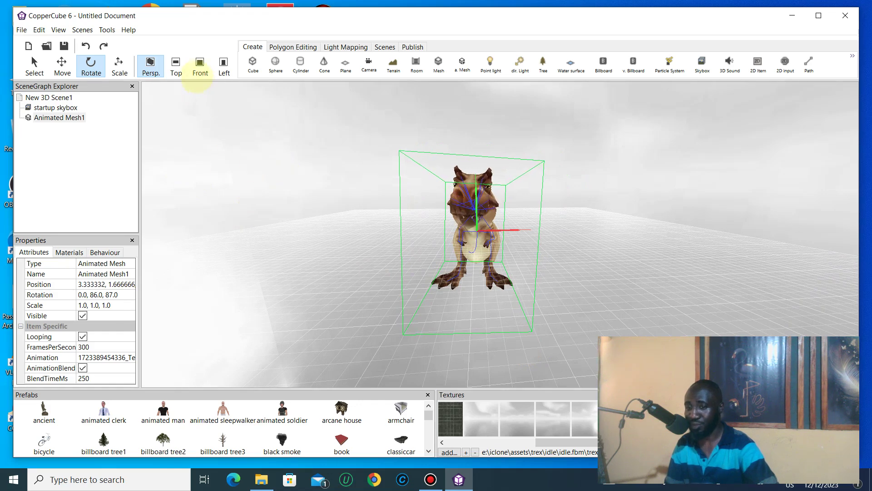
pyautogui.click(200, 66)
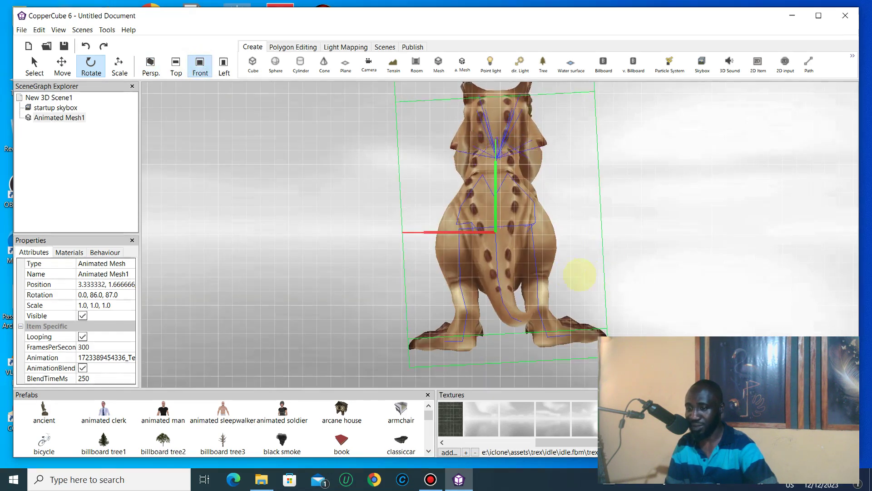
# Set the T-Rex mesh's rotation to 0, 90, 90 after undoing a freehand turn about its Y axis
pyautogui.moveTo(495, 195)
pyautogui.mouseDown()
pyautogui.moveTo(502, 197)
pyautogui.moveTo(495, 193)
pyautogui.mouseUp()
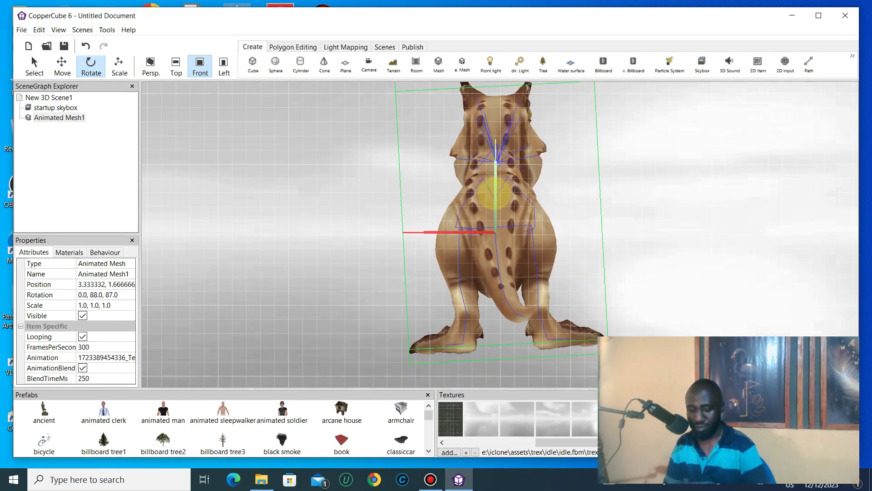
pyautogui.hotkey('ctrl', 'z')
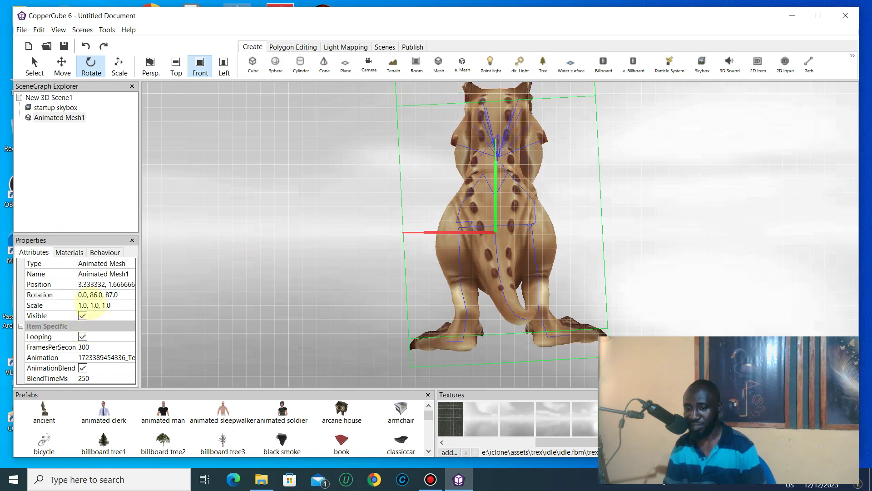
pyautogui.click(75, 294)
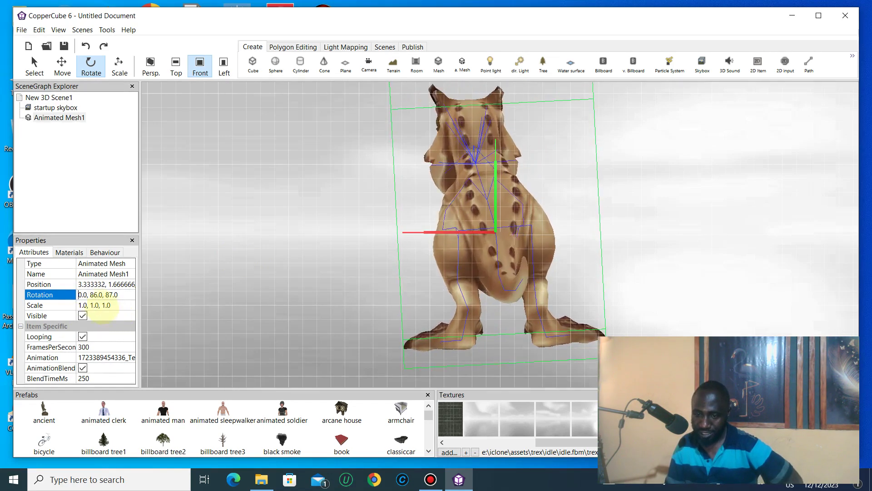
pyautogui.click(93, 294)
pyautogui.press('Right')
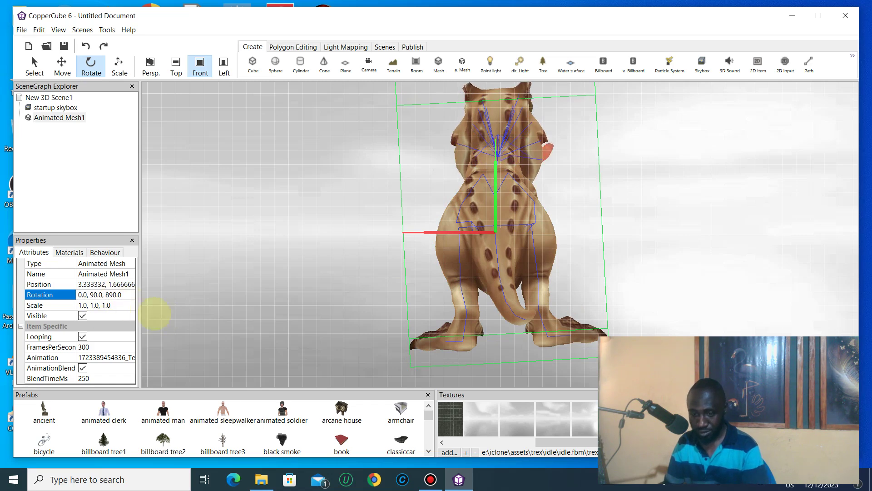
pyautogui.click(111, 295)
pyautogui.press('BackSpace')
pyautogui.press('Return')
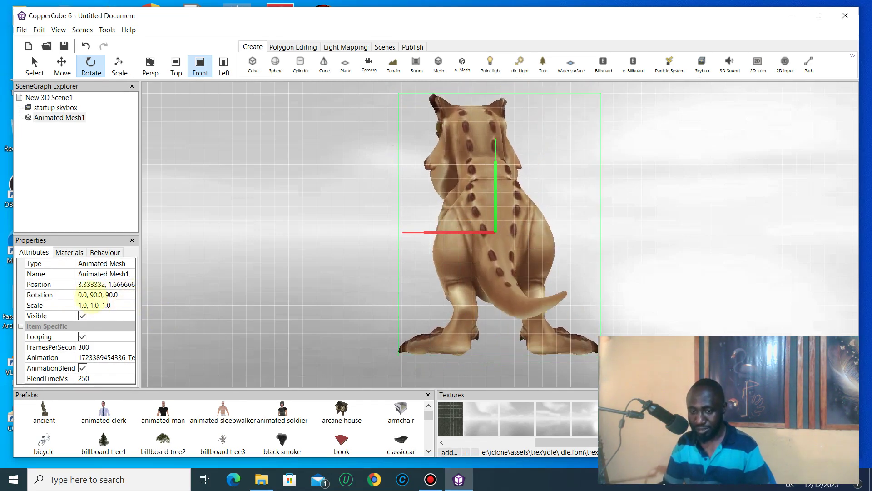
# Try a Y rotation of -90 on the T-Rex mesh and undo it
pyautogui.click(89, 296)
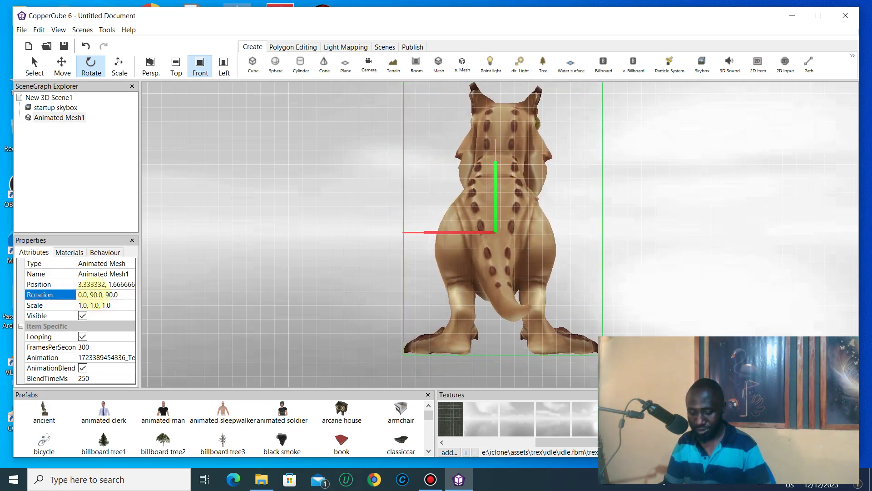
pyautogui.write('-')
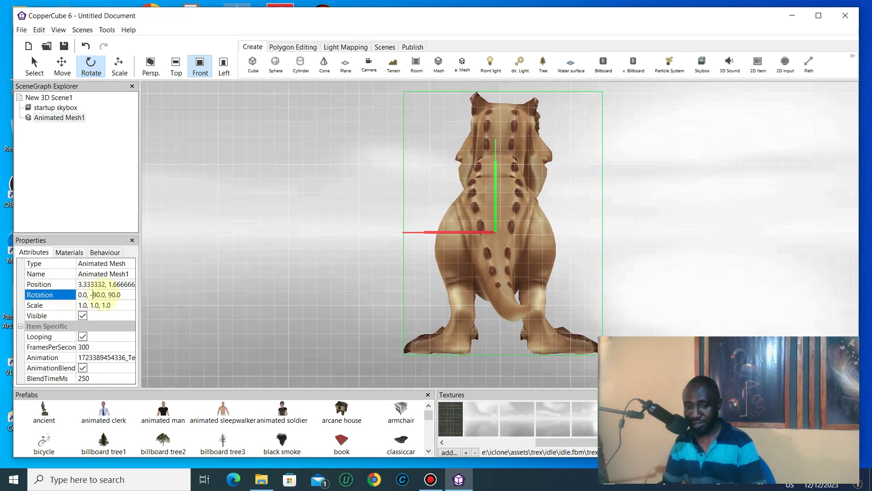
pyautogui.press('Return')
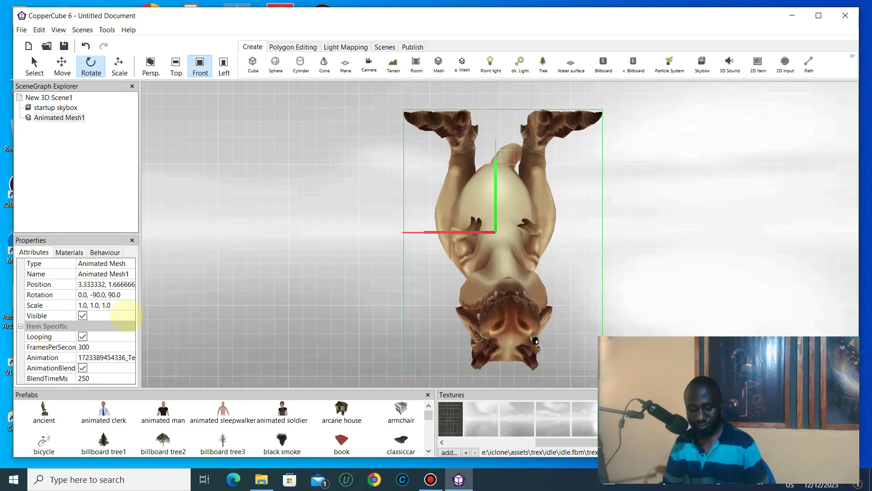
pyautogui.hotkey('ctrl', 'z')
# Try a Z rotation of -90 on the T-Rex mesh and undo it
pyautogui.click(107, 294)
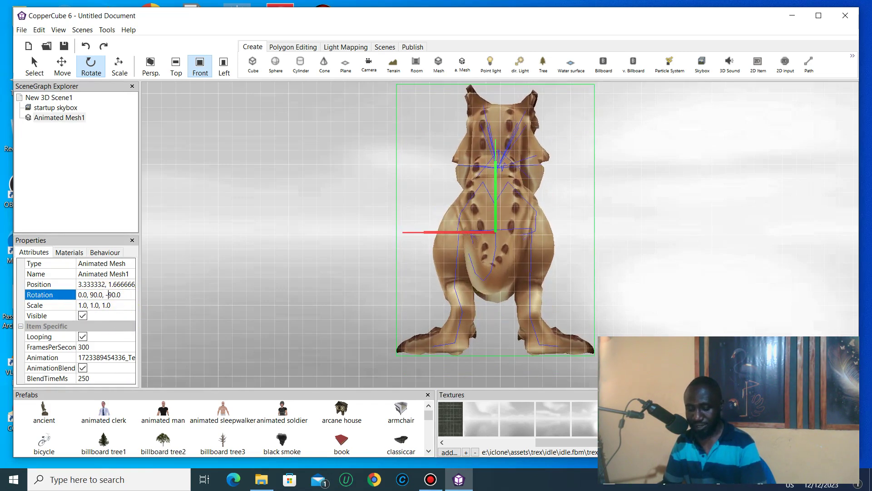
pyautogui.write('-')
pyautogui.press('Return')
pyautogui.hotkey('ctrl', 'z')
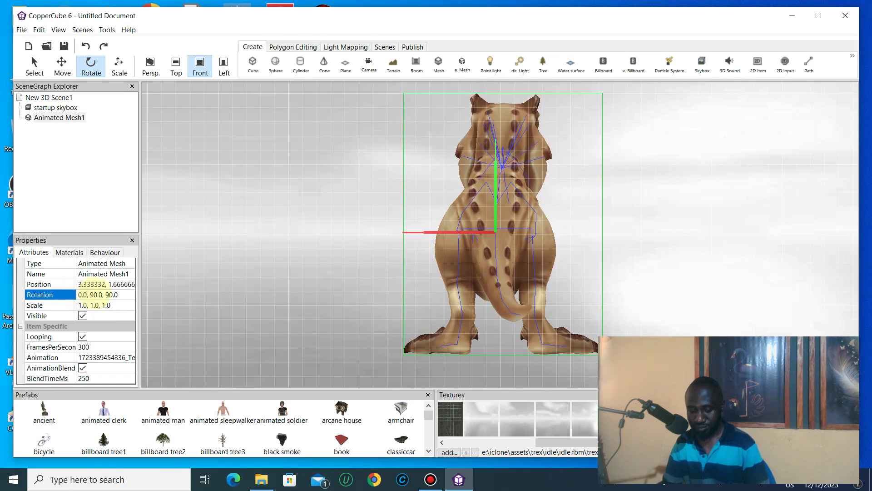
pyautogui.press('Return')
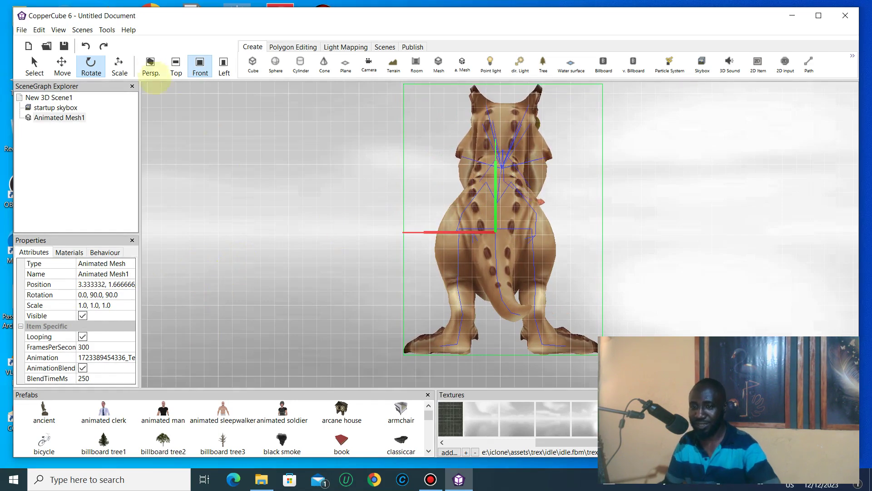
# Check the T-Rex's available animations and examine its idle motion in the perspective view from the front and side
pyautogui.click(151, 65)
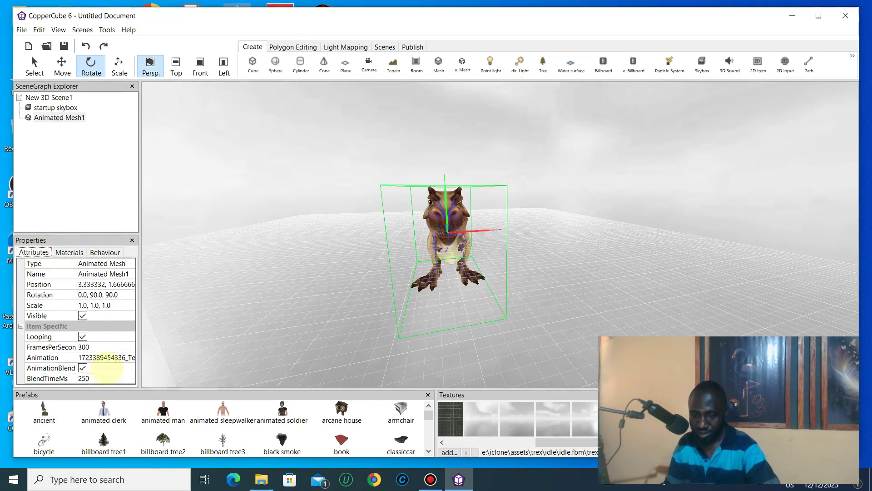
pyautogui.click(54, 357)
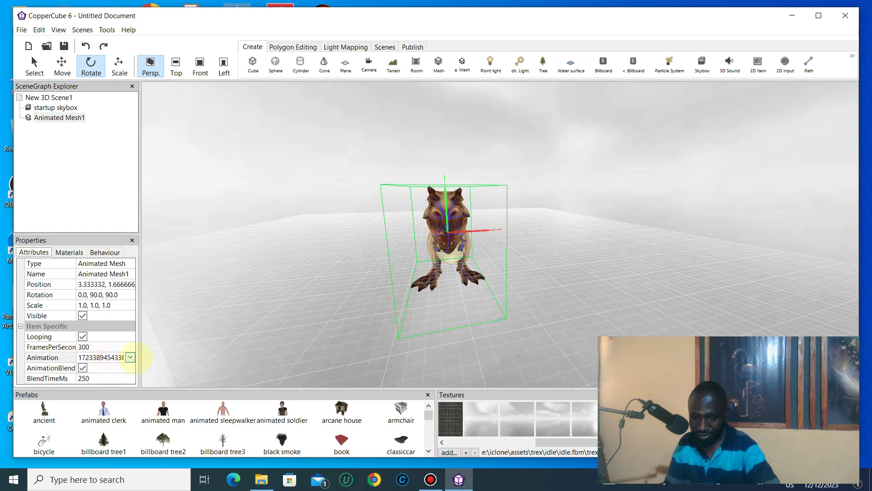
pyautogui.click(131, 357)
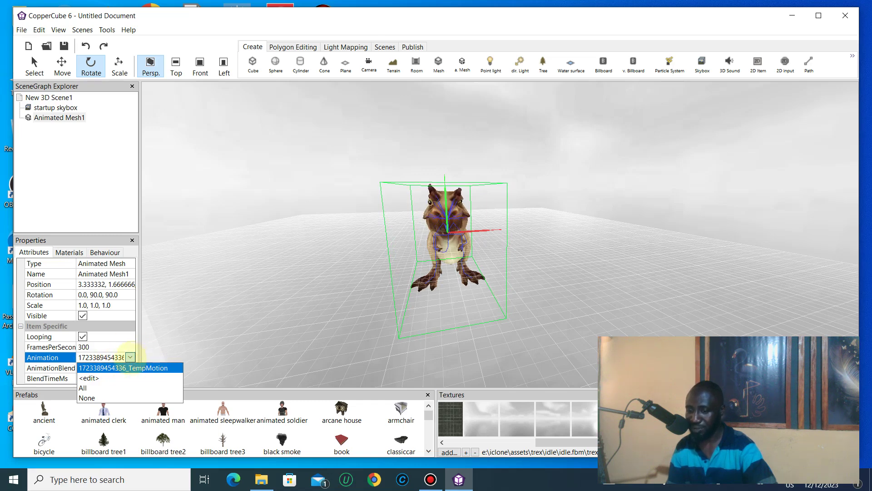
pyautogui.click(129, 345)
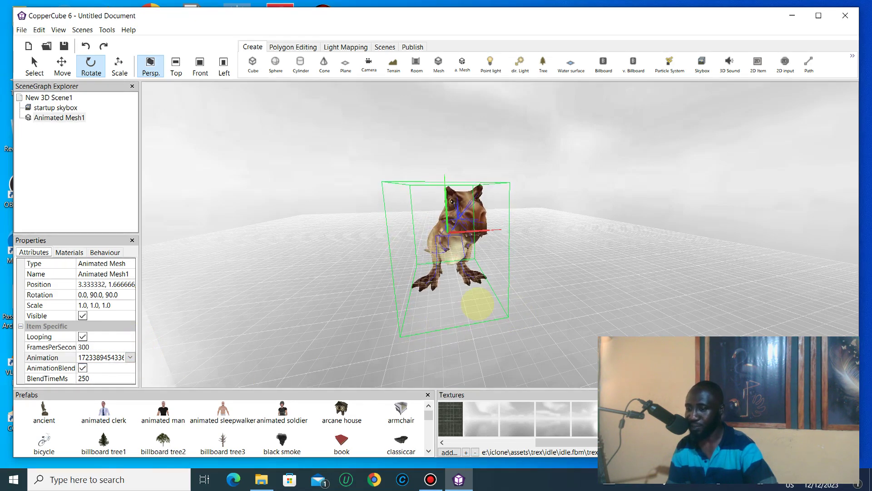
pyautogui.click(401, 303)
pyautogui.moveTo(401, 303); pyautogui.dragTo(514, 304)
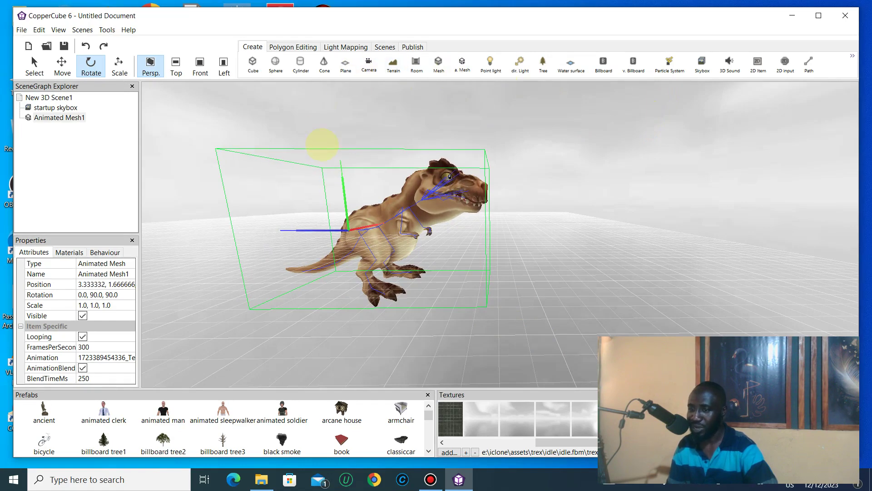
# Create a terrain with flat topology, side length 1500, tile size 20, and trees and grass included
pyautogui.click(251, 46)
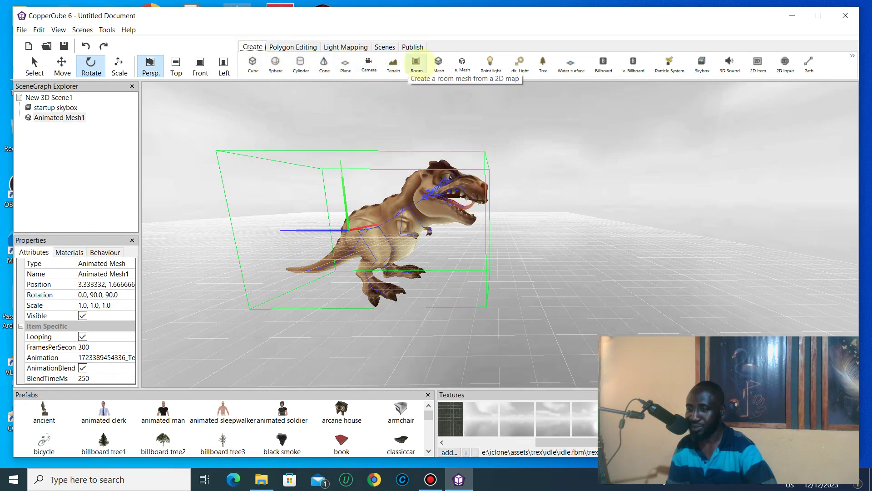
pyautogui.click(394, 64)
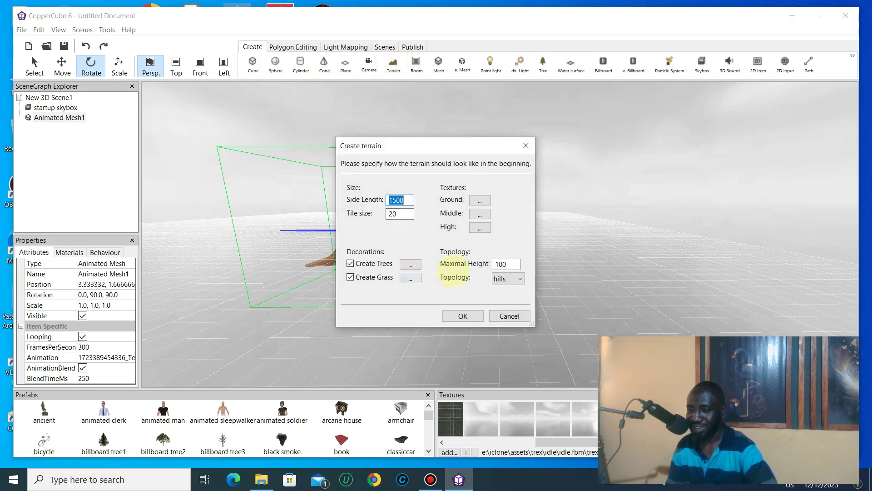
pyautogui.click(519, 279)
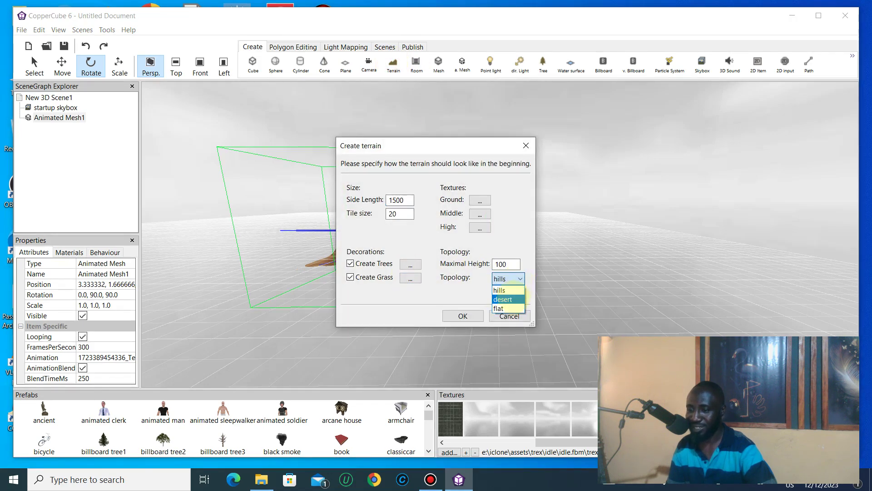
pyautogui.click(504, 291)
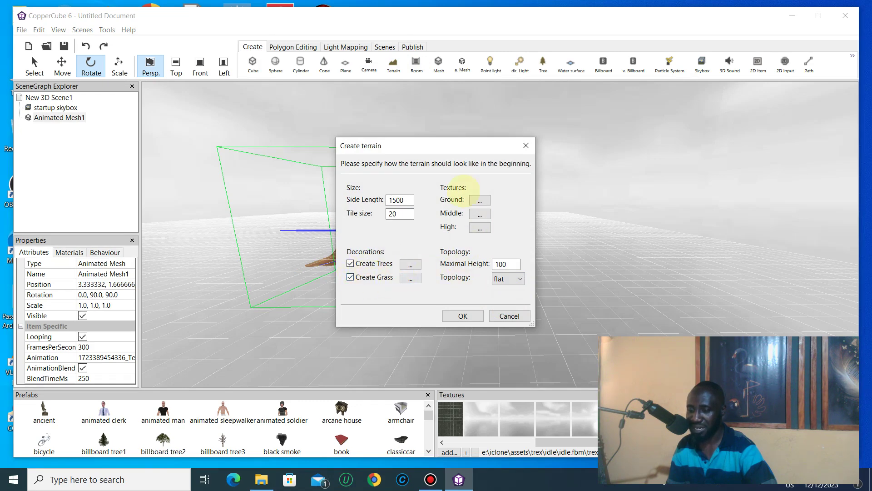
pyautogui.click(460, 316)
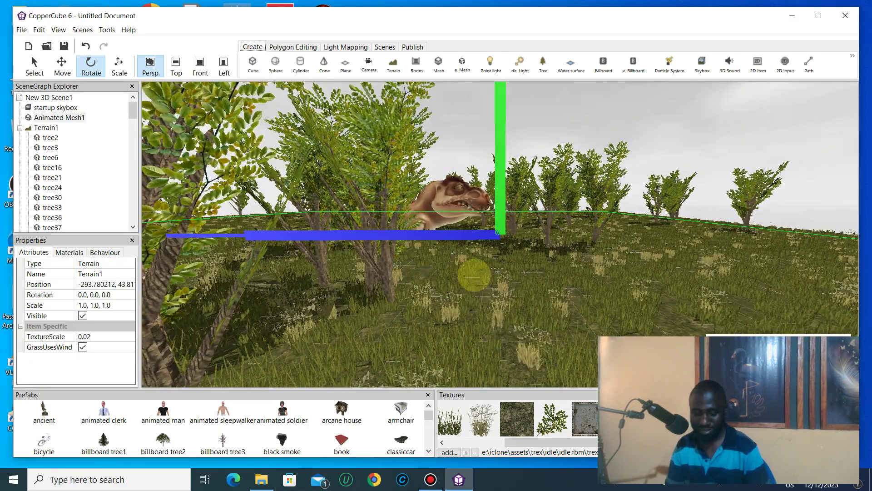
# Delete the tree standing directly in front of the T-Rex
pyautogui.moveTo(476, 277); pyautogui.dragTo(465, 282)
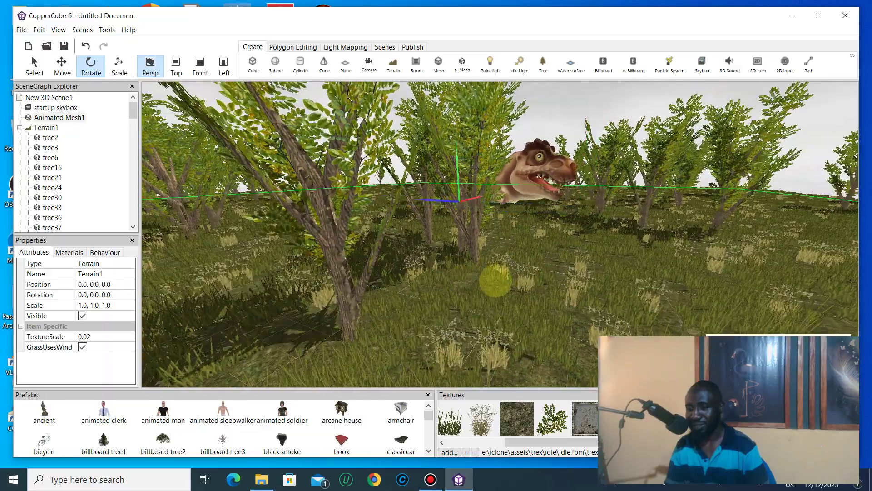
pyautogui.moveTo(519, 284); pyautogui.dragTo(462, 242)
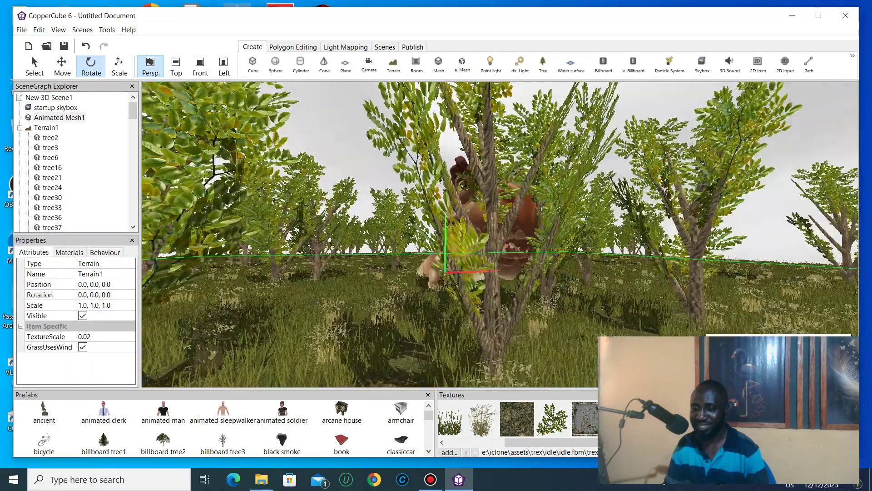
pyautogui.click(493, 319)
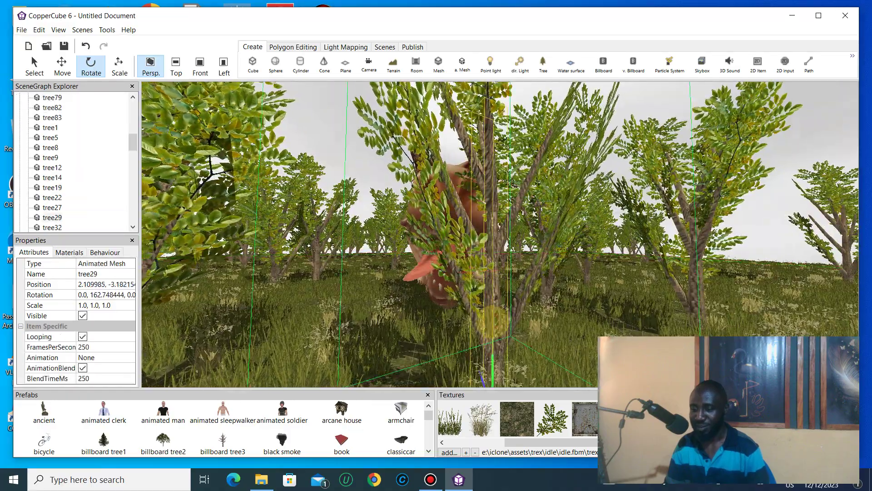
pyautogui.press('Delete')
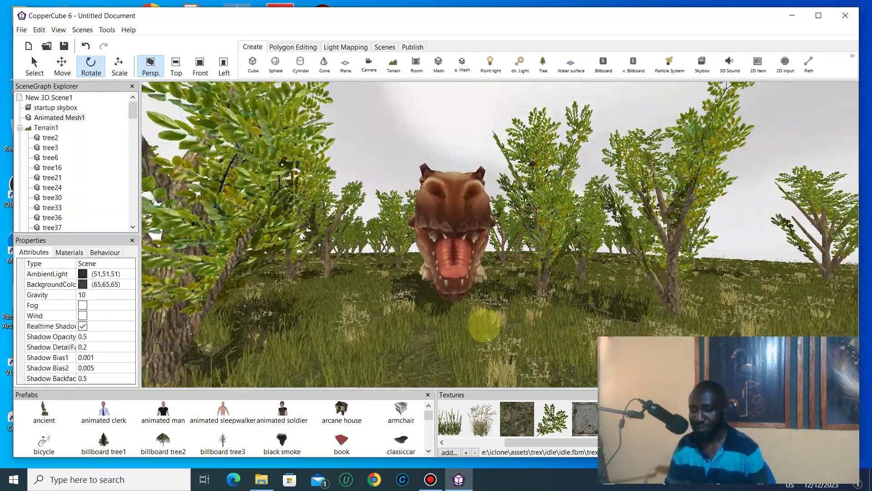
# Set the T-Rex mesh's scale to 0.5, 0.5, 0.5
pyautogui.click(445, 207)
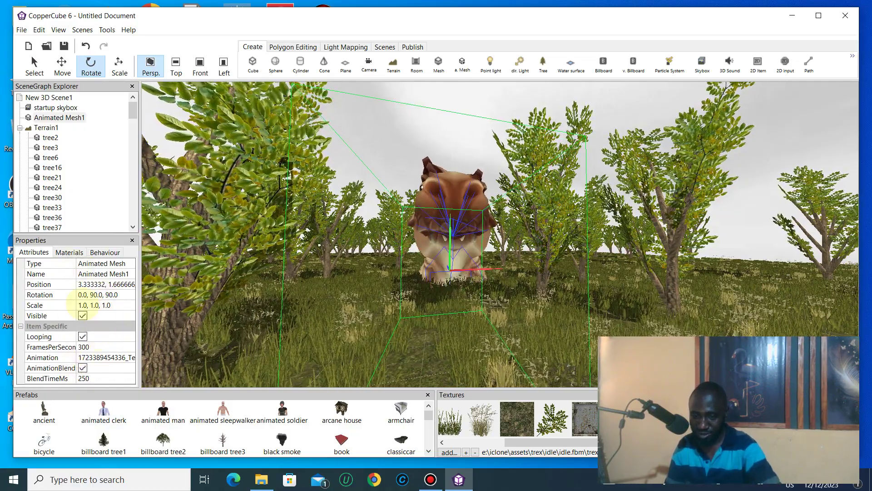
pyautogui.click(81, 305)
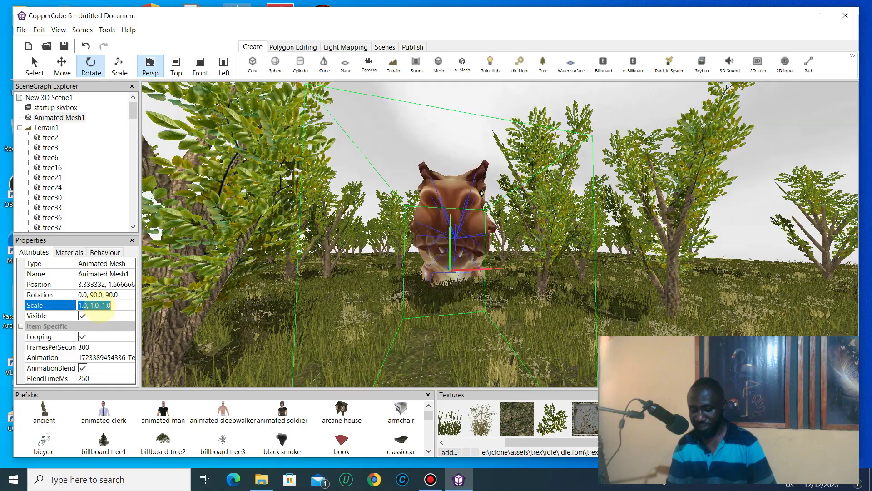
pyautogui.write('0.5,0.5,0')
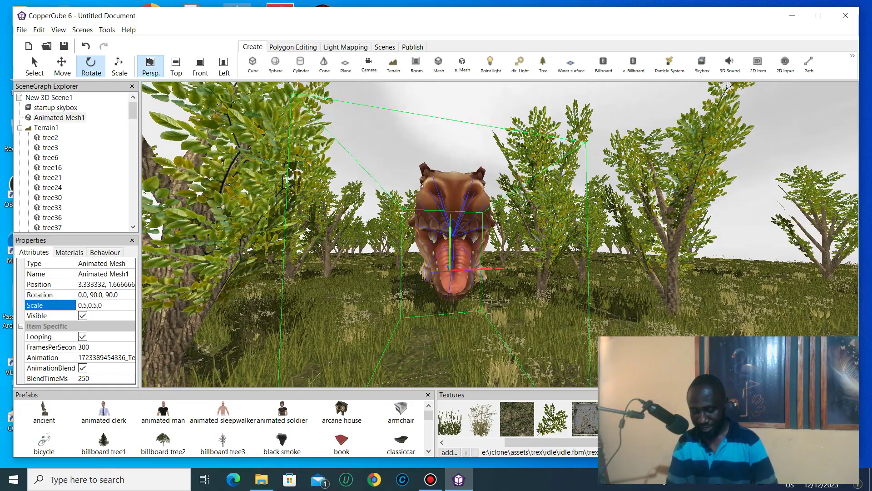
pyautogui.write('.5')
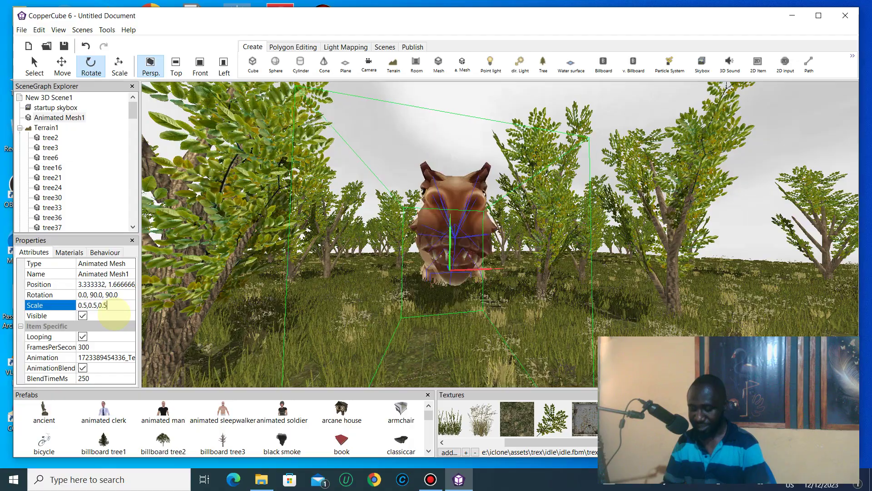
pyautogui.press('Return')
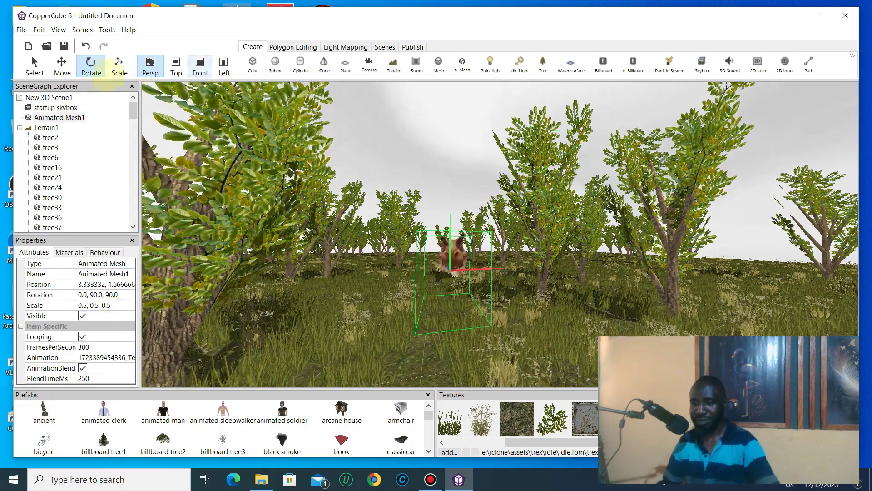
# Raise the T-Rex above the grass with the Move tool to a Y position of about 47.3
pyautogui.click(62, 63)
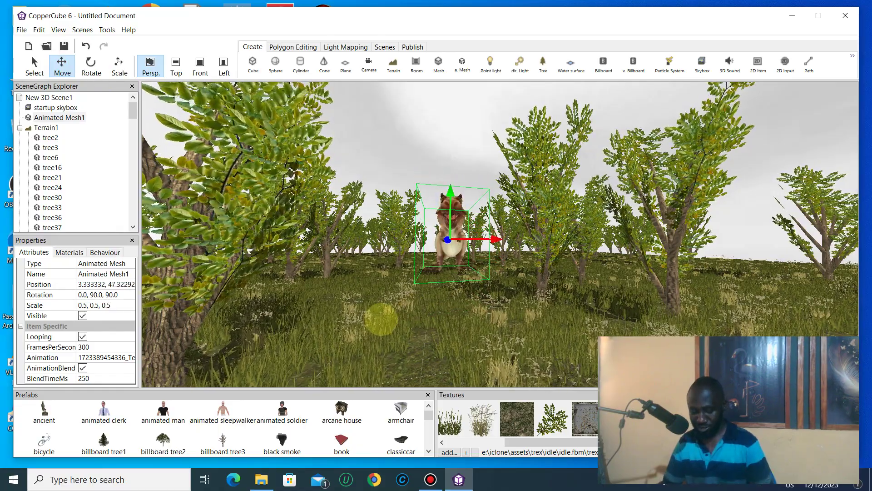
pyautogui.scroll(6, 382, 318)
pyautogui.scroll(-2, 391, 333)
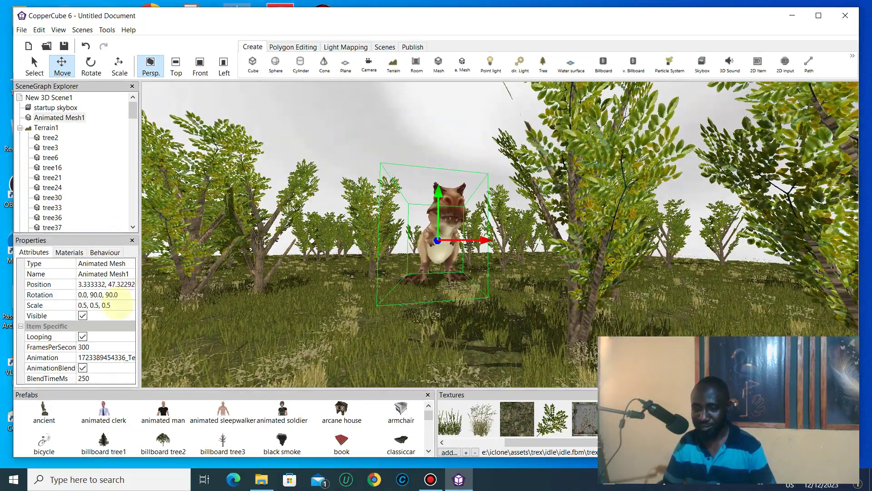
# Set the T-Rex mesh's scale to 0.3, 0.3, 0.3 and check it on the terrain from above
pyautogui.click(100, 306)
pyautogui.write('0')
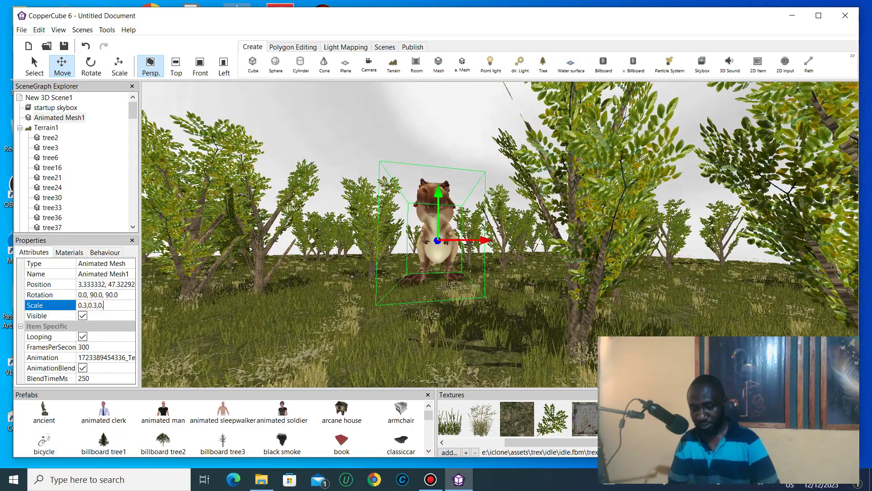
pyautogui.press('Return')
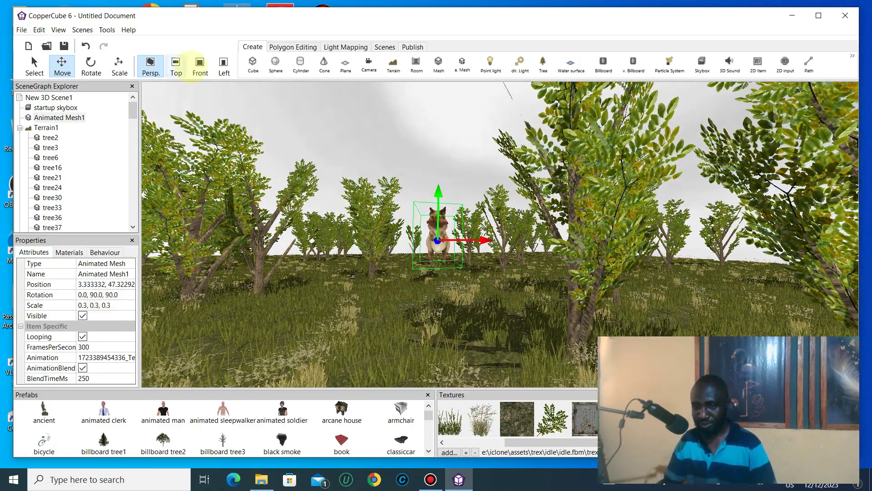
pyautogui.click(177, 66)
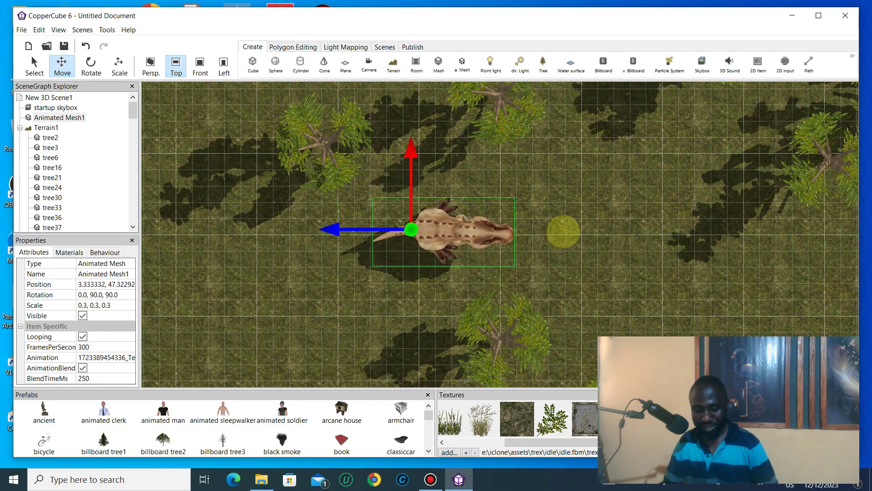
# Add a Simple Camera facing the T-Rex from the perspective view, as the first active camera when the scene starts
pyautogui.click(150, 67)
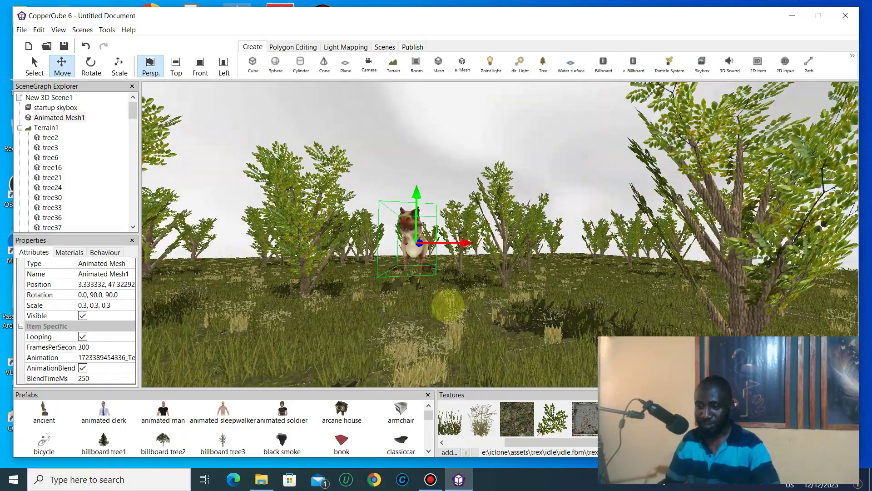
pyautogui.scroll(3, 454, 303)
pyautogui.moveTo(458, 306)
pyautogui.mouseDown()
pyautogui.moveTo(448, 308)
pyautogui.moveTo(467, 302)
pyautogui.moveTo(456, 317)
pyautogui.mouseUp()
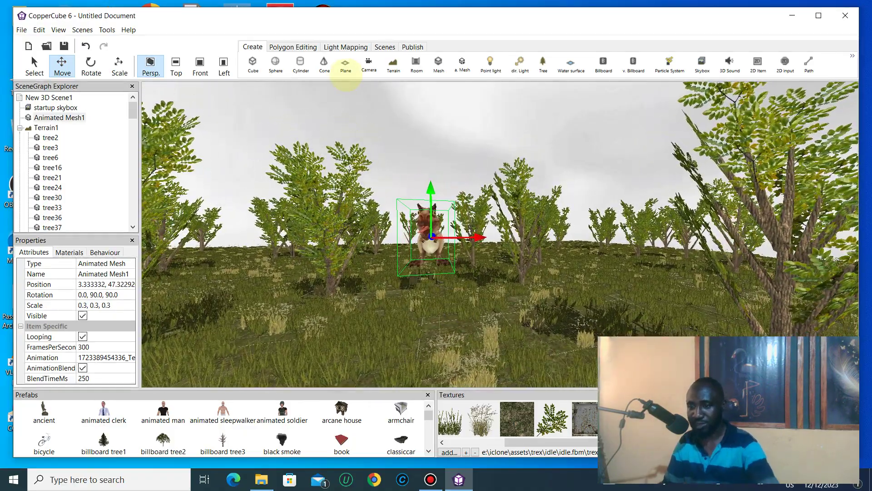
pyautogui.click(369, 64)
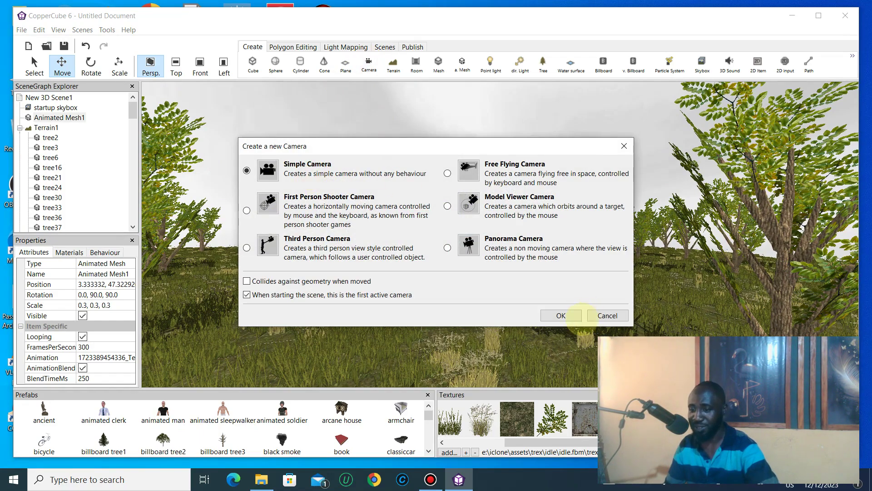
pyautogui.click(550, 318)
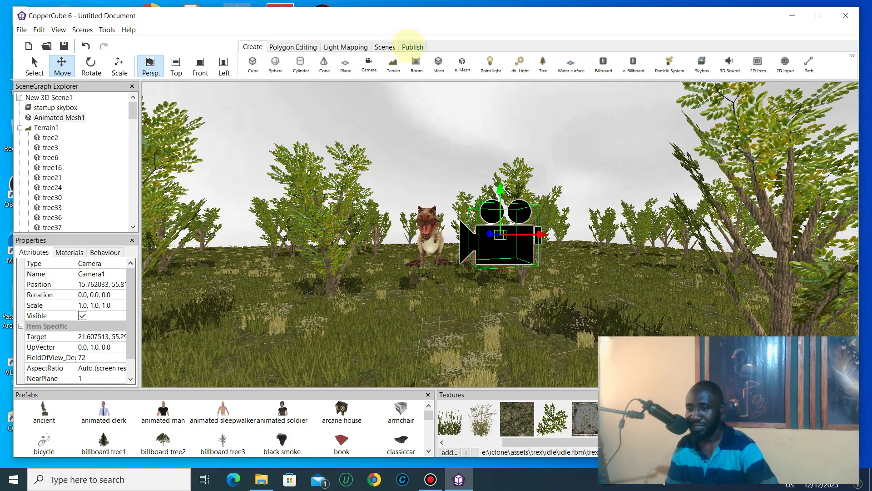
# Test the scene as a Windows (.exe) application, view the idling T-Rex in a maximized window, and close the test
pyautogui.click(412, 47)
pyautogui.click(363, 65)
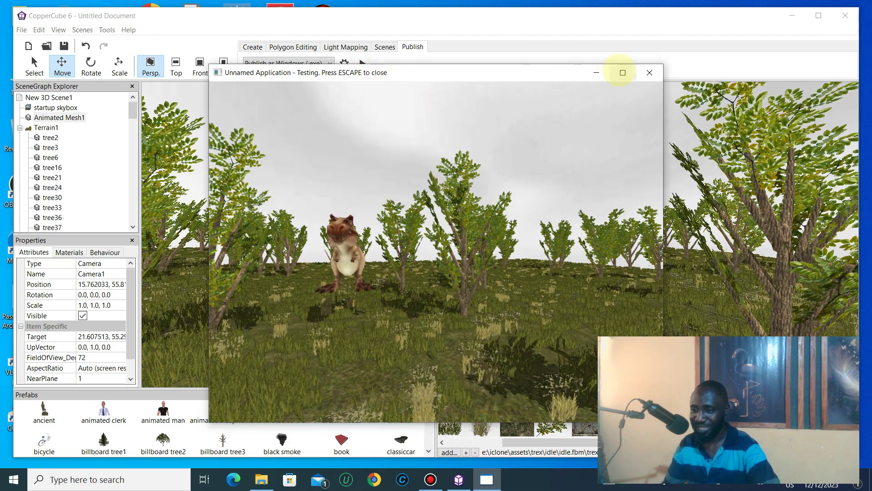
pyautogui.click(623, 72)
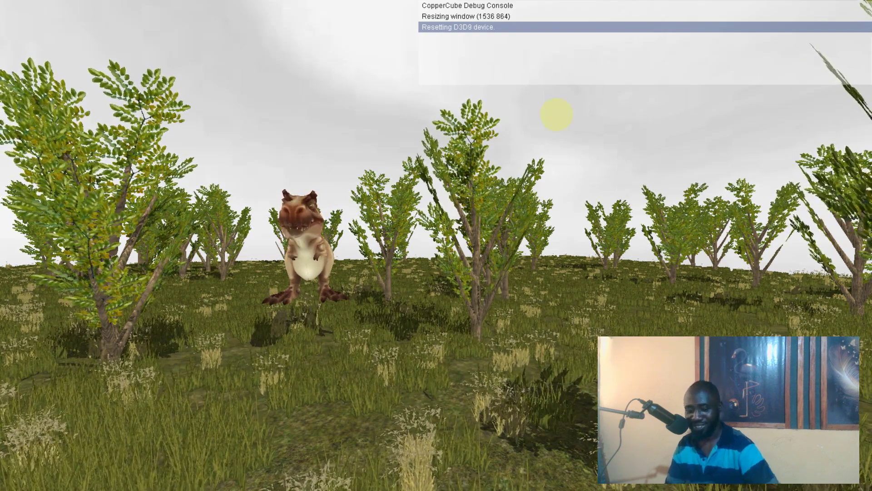
pyautogui.press('Escape')
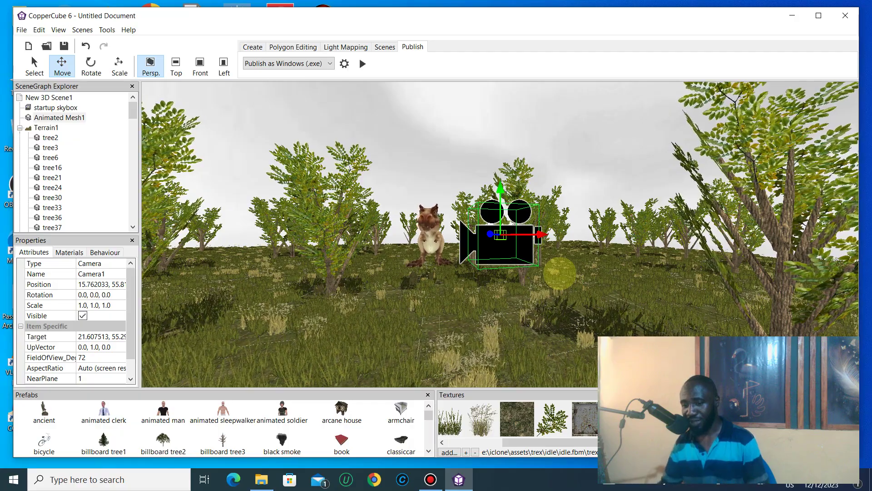
# Select the T-Rex mesh and open the list of animations available for it
pyautogui.scroll(-1, 108, 352)
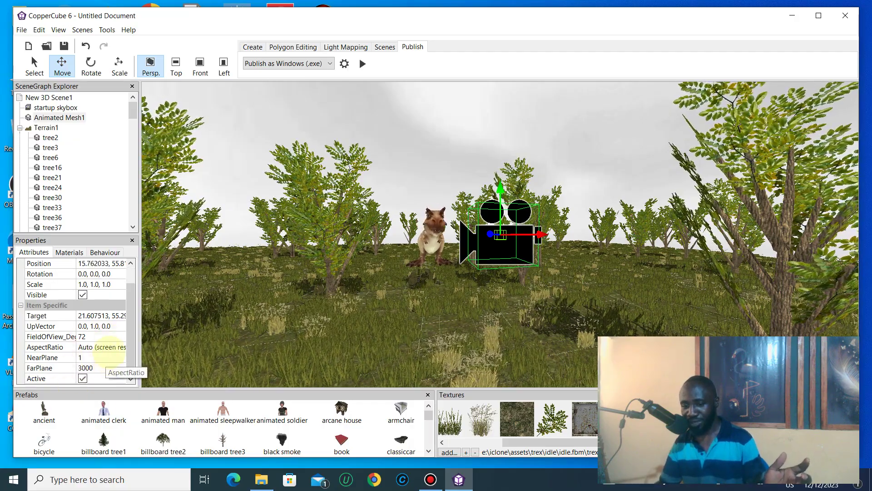
pyautogui.click(430, 233)
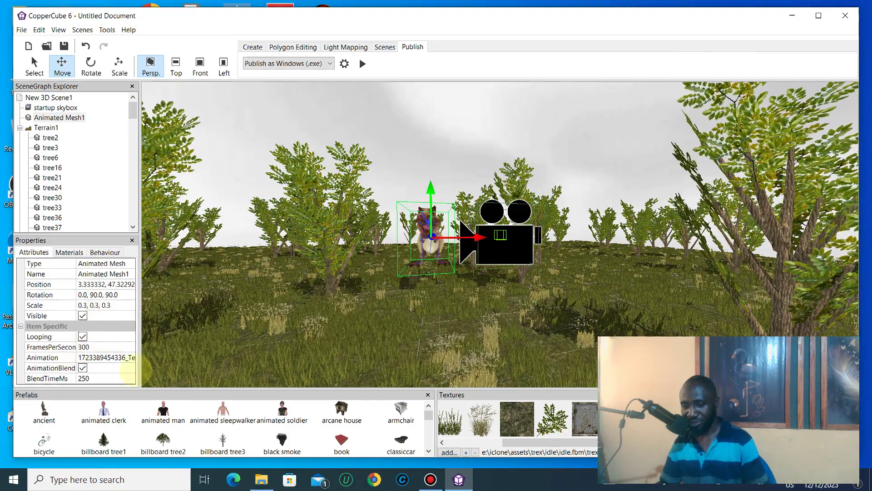
pyautogui.click(120, 357)
pyautogui.click(130, 357)
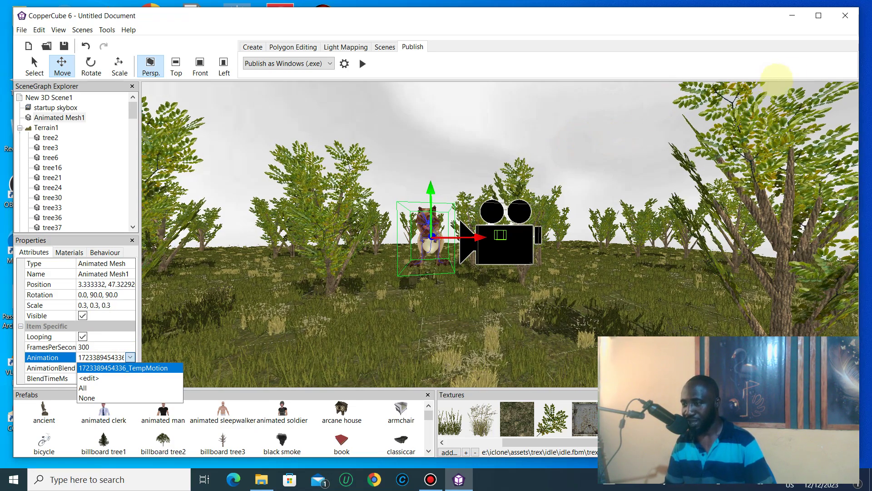
pyautogui.click(431, 480)
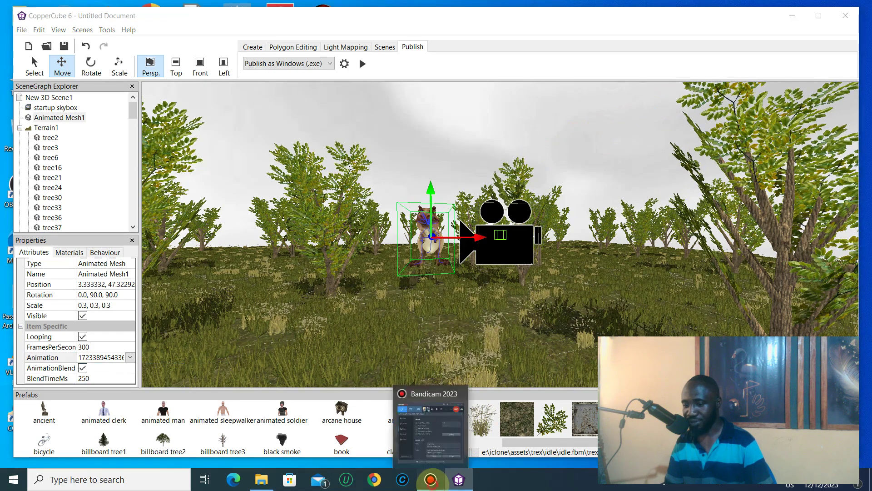